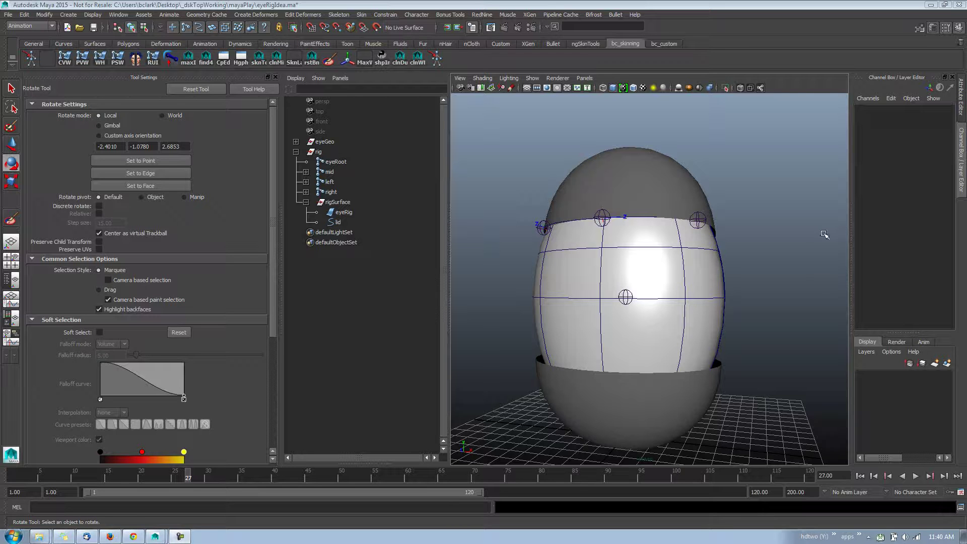
# Expand the eyeGeo group, go through its topLid, bottomLid and eye meshes, and clear the selection
pyautogui.keyDown('alt'); pyautogui.moveTo(777, 223); pyautogui.dragTo(745, 227); pyautogui.keyUp('alt')
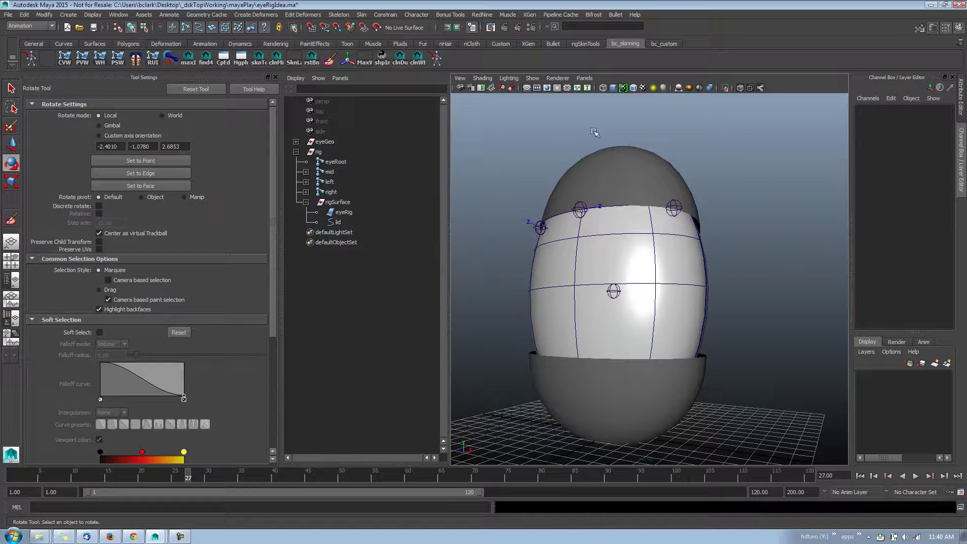
pyautogui.keyDown('alt'); pyautogui.moveTo(721, 272); pyautogui.dragTo(640, 245); pyautogui.keyUp('alt')
pyautogui.keyDown('alt'); pyautogui.moveTo(716, 310); pyautogui.dragTo(691, 307); pyautogui.keyUp('alt')
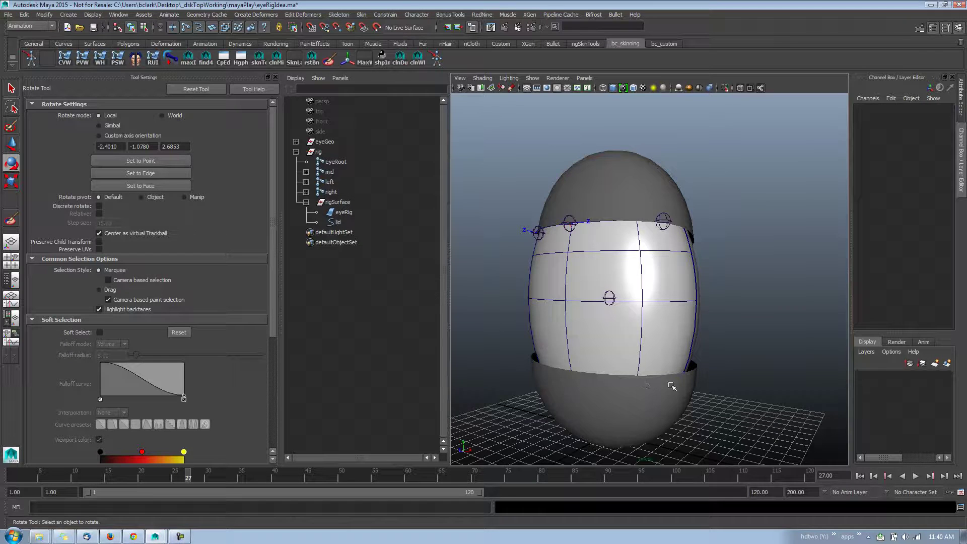
pyautogui.keyDown('alt'); pyautogui.moveTo(691, 348); pyautogui.dragTo(686, 329); pyautogui.keyUp('alt')
pyautogui.click(296, 142)
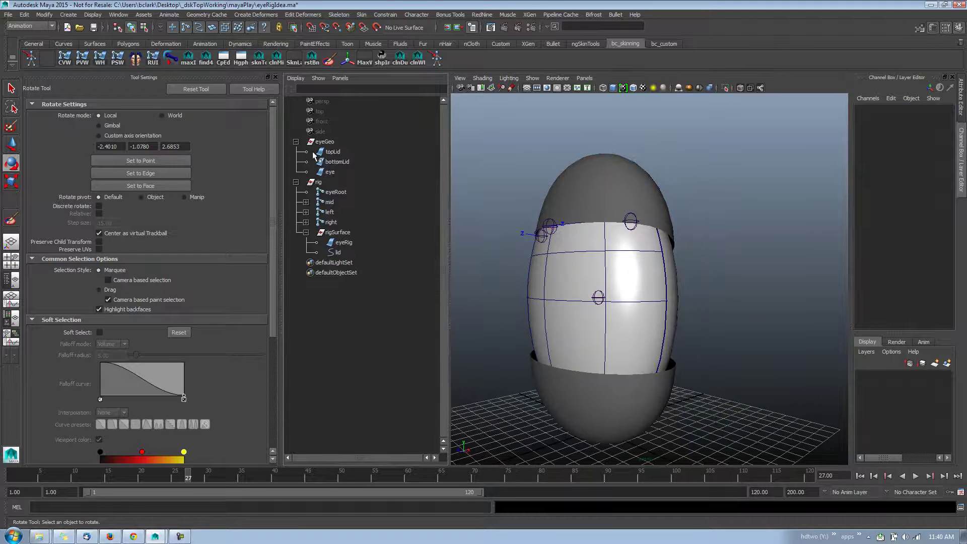
pyautogui.click(332, 152)
pyautogui.click(340, 165)
pyautogui.click(339, 174)
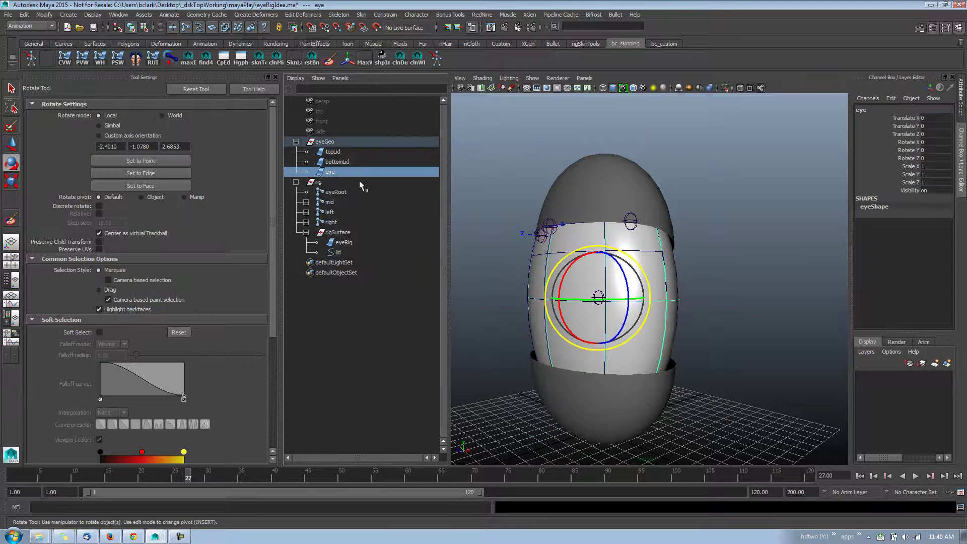
pyautogui.keyDown('alt'); pyautogui.moveTo(627, 258); pyautogui.dragTo(680, 272); pyautogui.keyUp('alt')
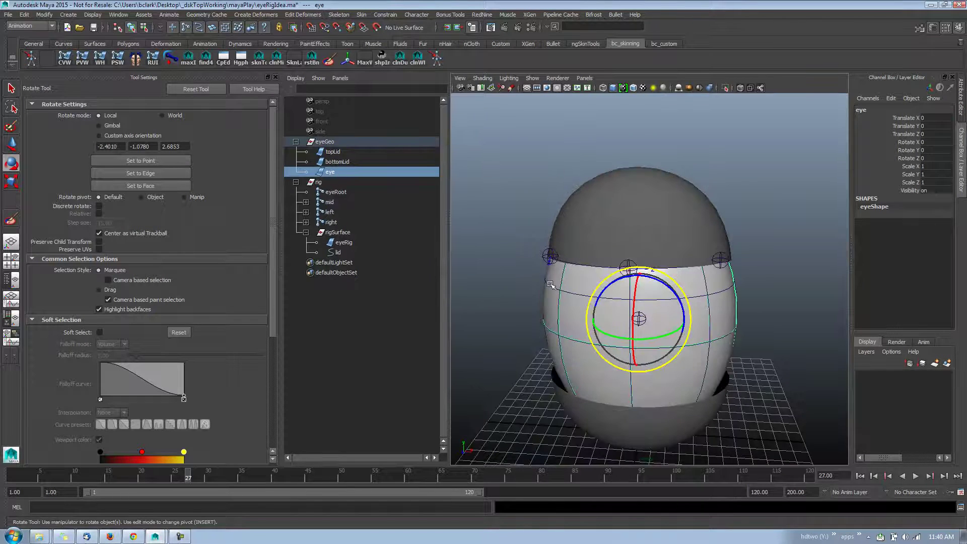
pyautogui.keyDown('alt'); pyautogui.moveTo(659, 367); pyautogui.dragTo(623, 322); pyautogui.keyUp('alt')
pyautogui.click(733, 323)
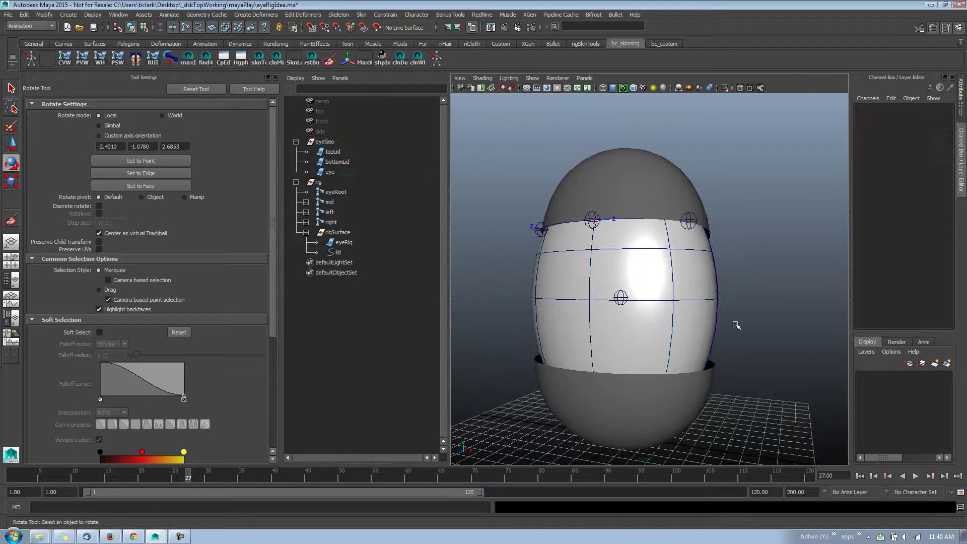
pyautogui.keyDown('alt'); pyautogui.moveTo(733, 324); pyautogui.dragTo(728, 305); pyautogui.keyUp('alt')
pyautogui.scroll(-3, 758, 309)
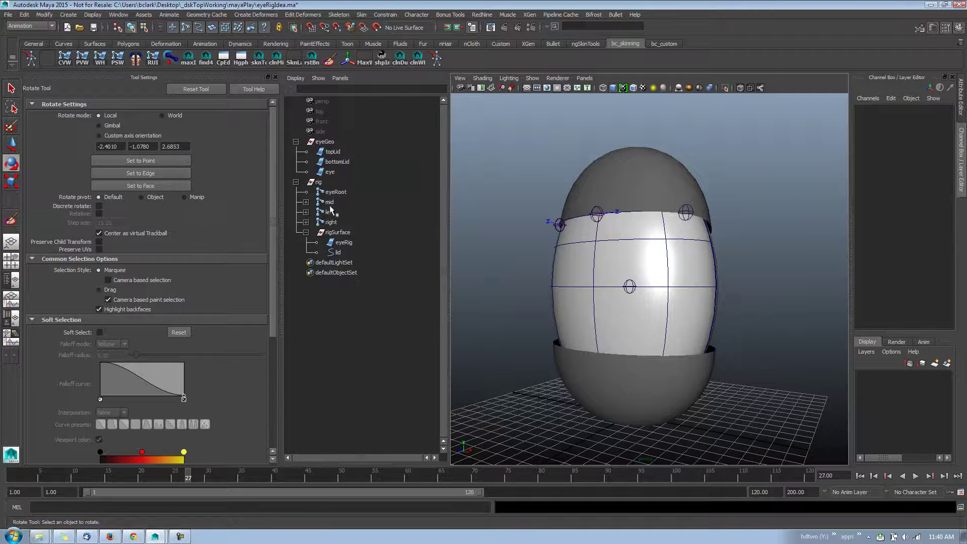
# Try to move the mid joint along the top lid edge, undo it, and deselect the joint
pyautogui.click(330, 202)
pyautogui.press('w')
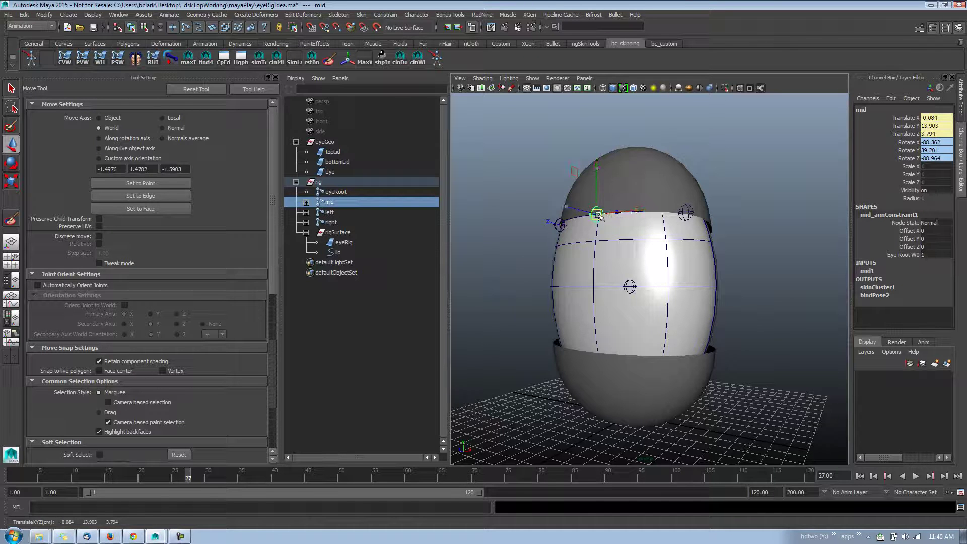
pyautogui.moveTo(595, 215); pyautogui.dragTo(630, 205)
pyautogui.hotkey('ctrl', 'z')
pyautogui.click(789, 224)
pyautogui.keyDown('alt'); pyautogui.moveTo(702, 246); pyautogui.dragTo(692, 271); pyautogui.keyUp('alt')
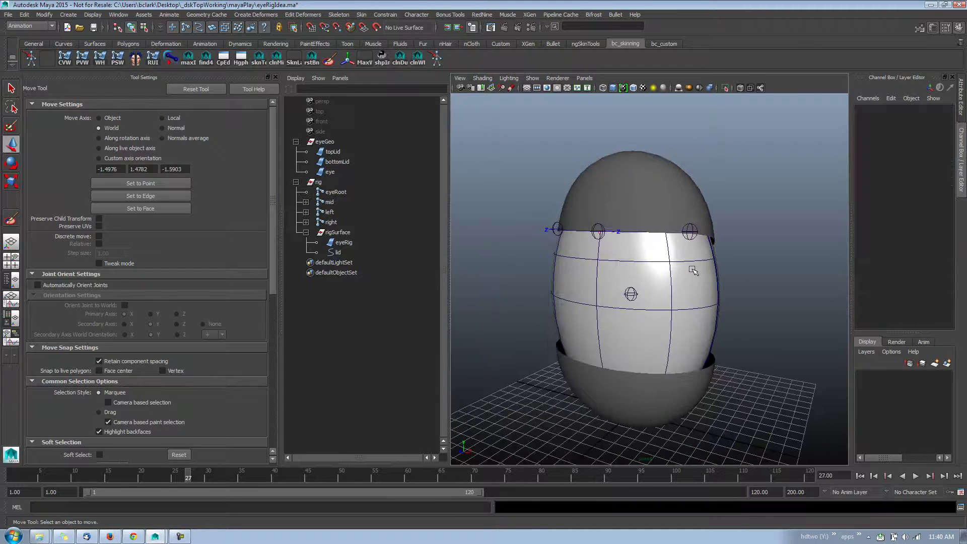
# Select the eye mesh, try moving it sideways away from the lids, and undo the move
pyautogui.click(341, 159)
pyautogui.click(345, 170)
pyautogui.keyDown('alt'); pyautogui.moveTo(652, 261); pyautogui.dragTo(580, 247); pyautogui.keyUp('alt')
pyautogui.keyDown('alt'); pyautogui.moveTo(607, 285); pyautogui.dragTo(597, 261); pyautogui.keyUp('alt')
pyautogui.moveTo(552, 306); pyautogui.dragTo(520, 311, button='middle')
pyautogui.hotkey('ctrl', 'z')
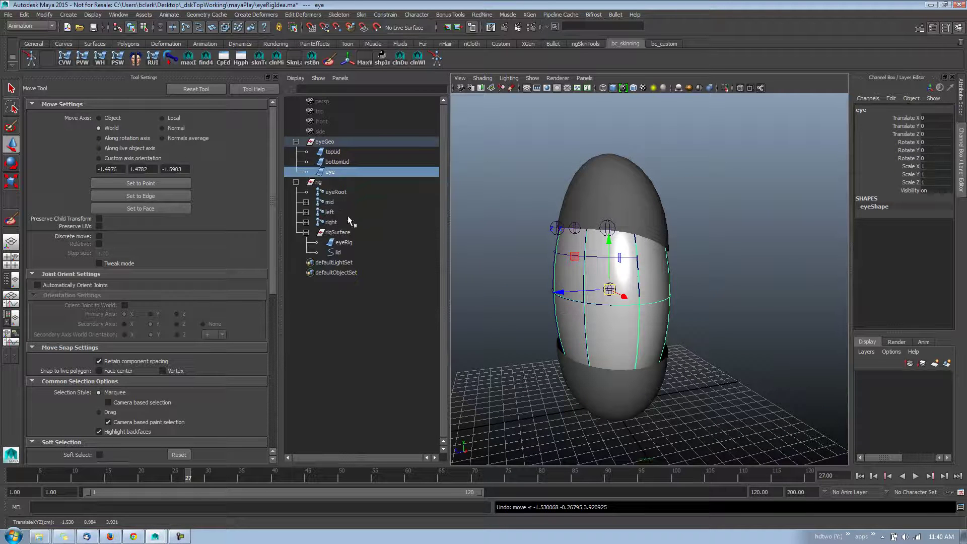
# Try moving the eyeRig surface forward off the eye to see the lid follow, and undo the move
pyautogui.click(344, 243)
pyautogui.moveTo(524, 298); pyautogui.dragTo(452, 307, button='middle')
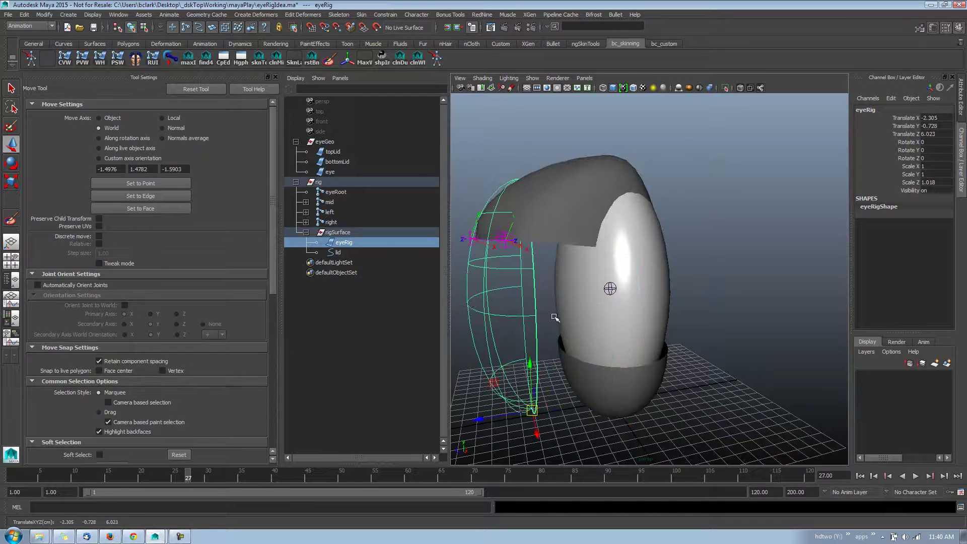
pyautogui.keyDown('alt'); pyautogui.moveTo(551, 320); pyautogui.dragTo(597, 304); pyautogui.keyUp('alt')
pyautogui.hotkey('ctrl', 'z')
# Pick the middle horizontal isoparm on the eyeRig surface
pyautogui.moveTo(598, 299); pyautogui.dragTo(593, 279, button='right')
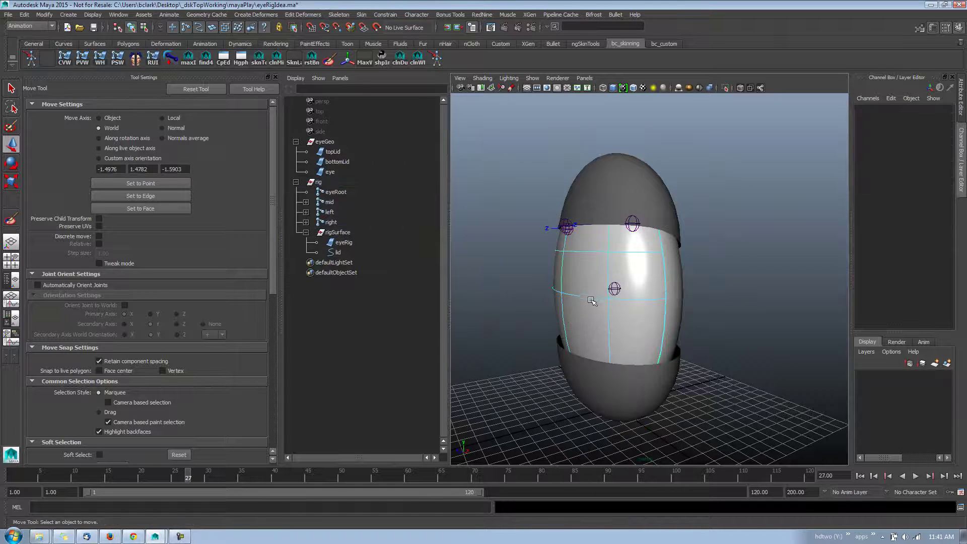
pyautogui.click(592, 299)
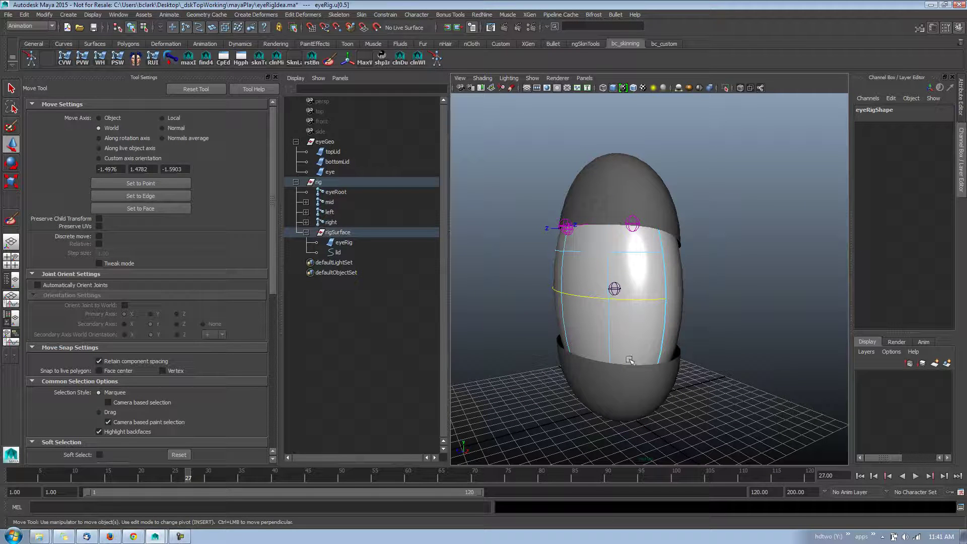
pyautogui.click(683, 272)
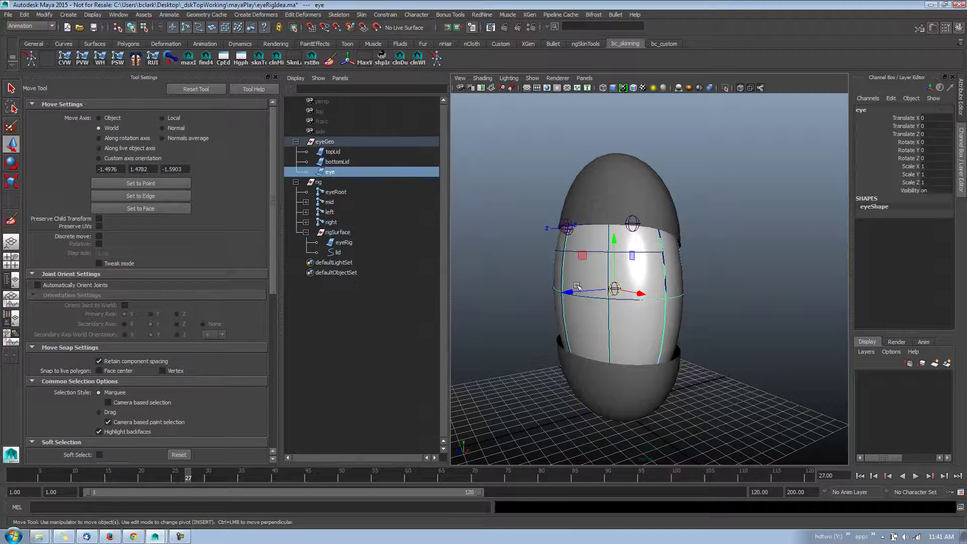
pyautogui.hotkey('ctrl', 'z')
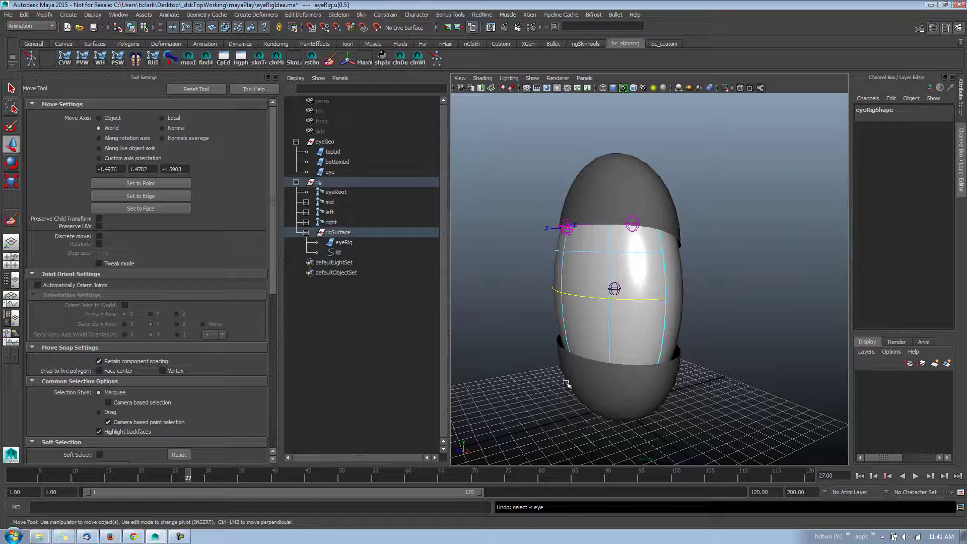
# Look through the NURBS and curve editing commands for Duplicate Surface Curves without running it
pyautogui.press('space')
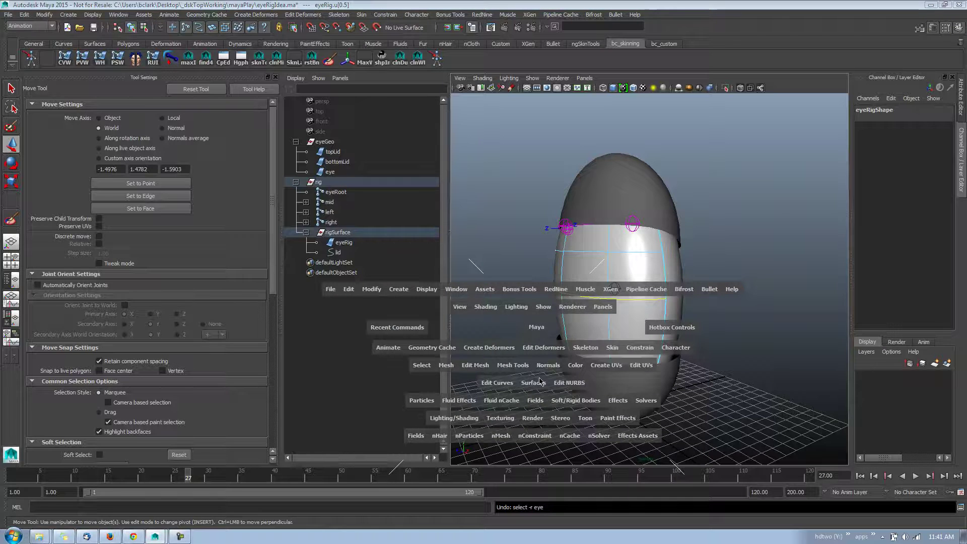
pyautogui.click(562, 385)
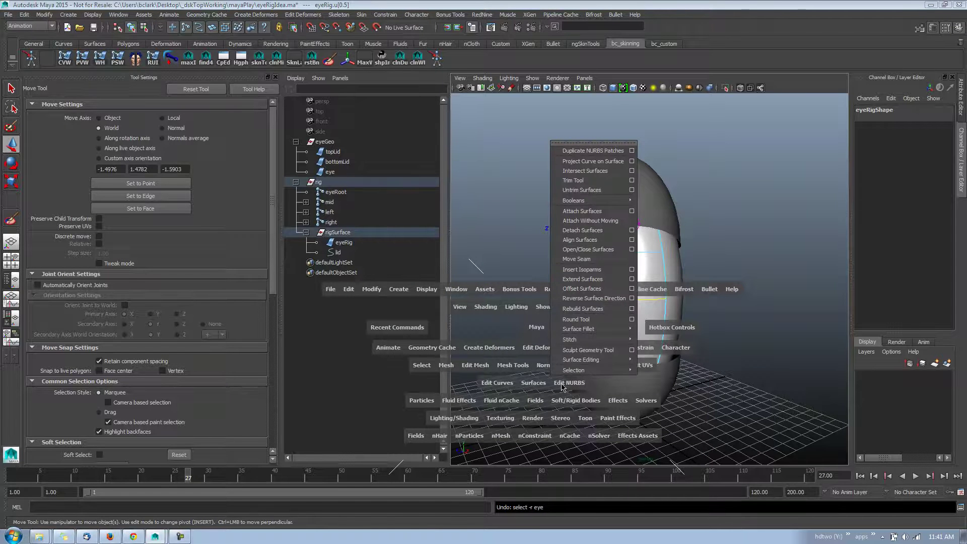
pyautogui.click(503, 385)
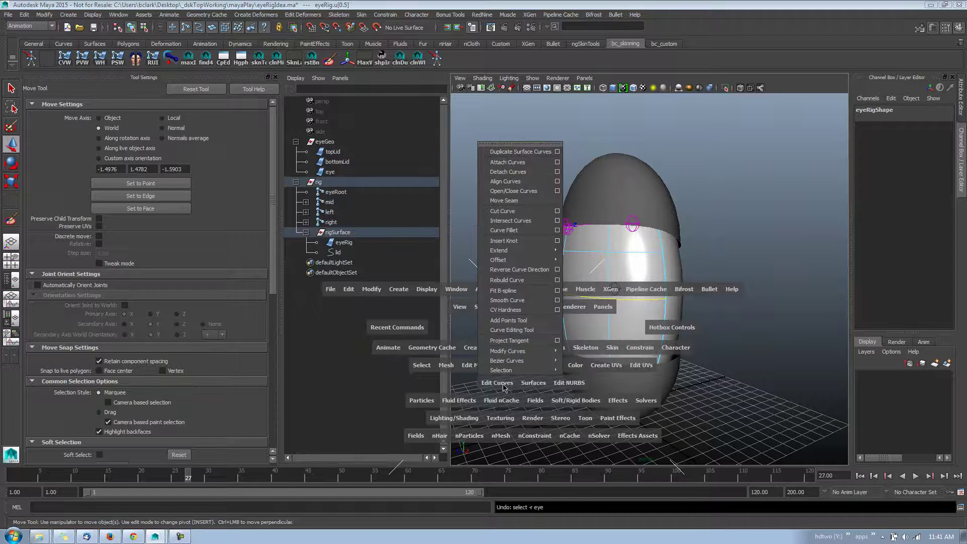
pyautogui.click(547, 121)
pyautogui.click(548, 122)
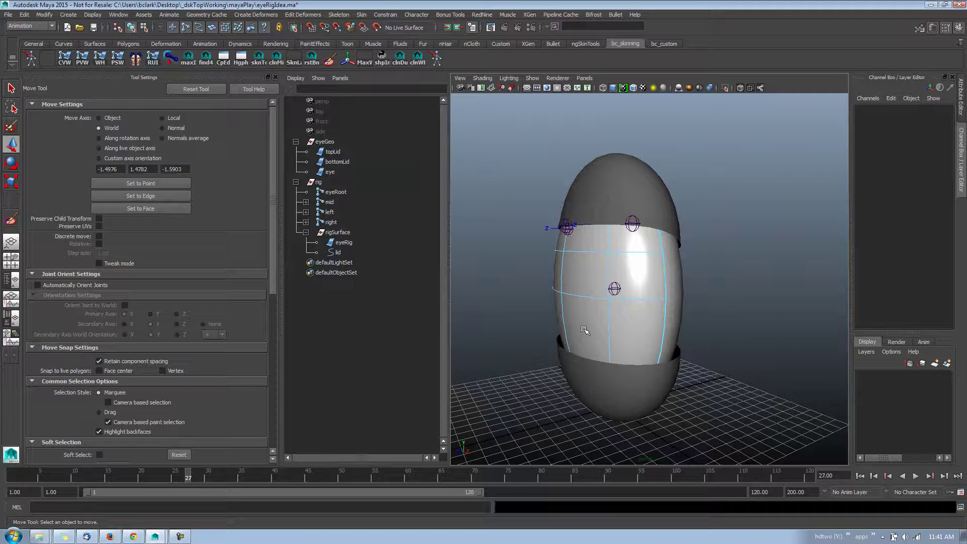
# Select the lid curve and play back its animation
pyautogui.click(364, 251)
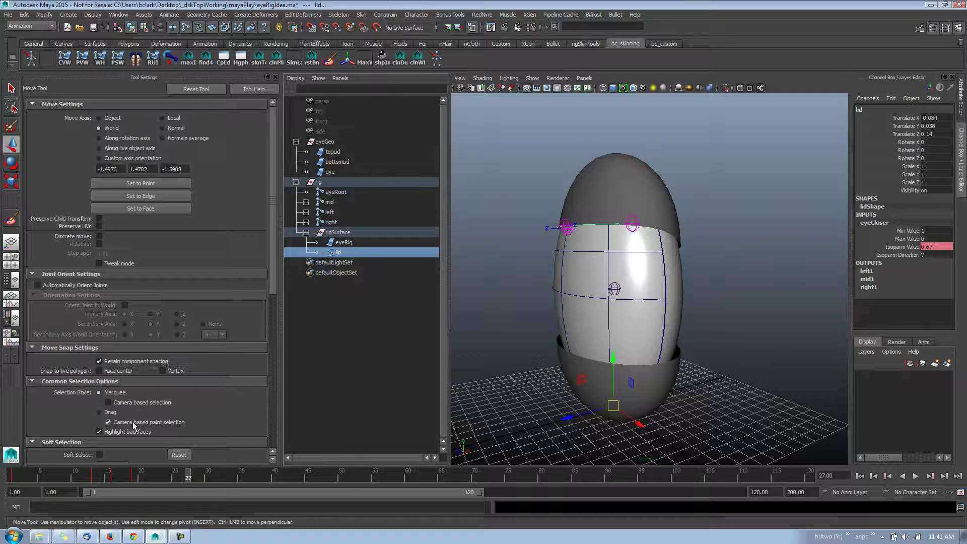
pyautogui.moveTo(52, 474); pyautogui.dragTo(92, 470)
pyautogui.hotkey('alt', 'v')
# Try adjusting the lid curve's eyeCloser Isoparm Value interactively, and undo the change
pyautogui.click(893, 246)
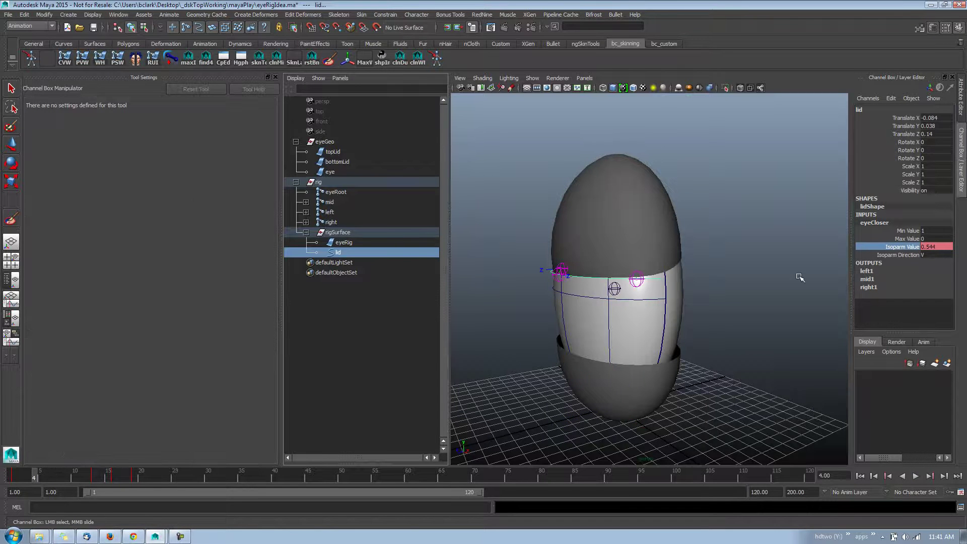
pyautogui.moveTo(799, 278); pyautogui.dragTo(777, 287, button='middle')
pyautogui.hotkey('ctrl', 'z')
# Set the lid curve's Isoparm Value to 0.5 and play the animation, stopping at frame 33
pyautogui.click(941, 253)
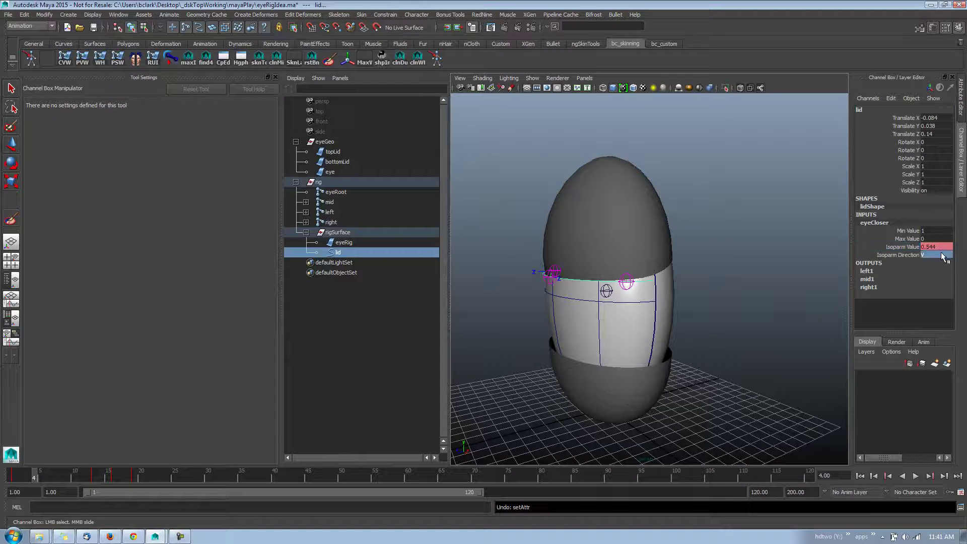
pyautogui.doubleClick(935, 246)
pyautogui.write('0.5')
pyautogui.press('Return')
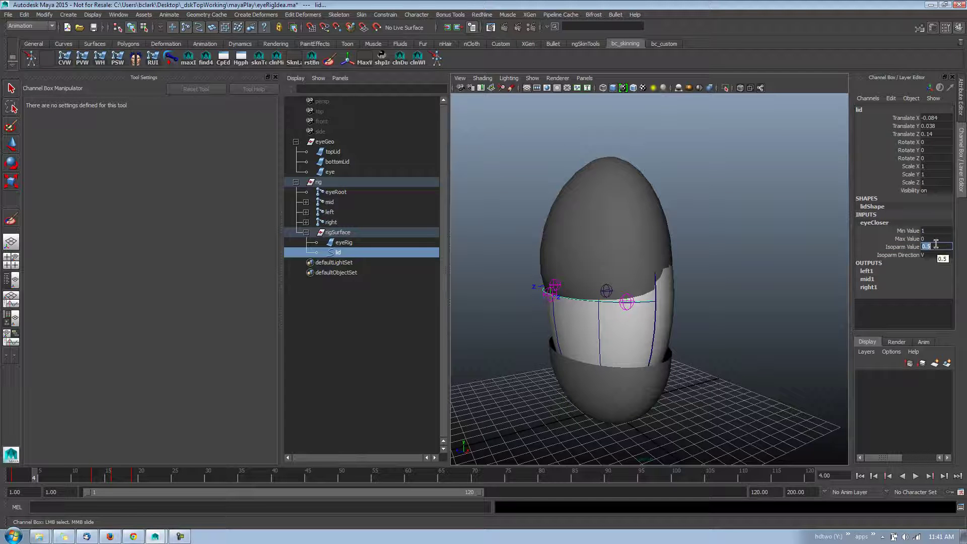
pyautogui.hotkey('alt', 'v')
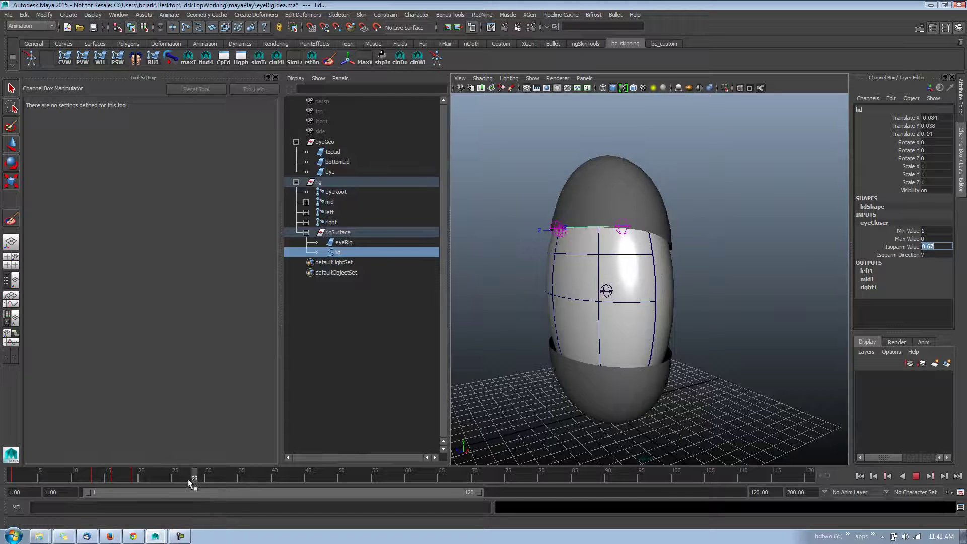
pyautogui.hotkey('alt', 'v')
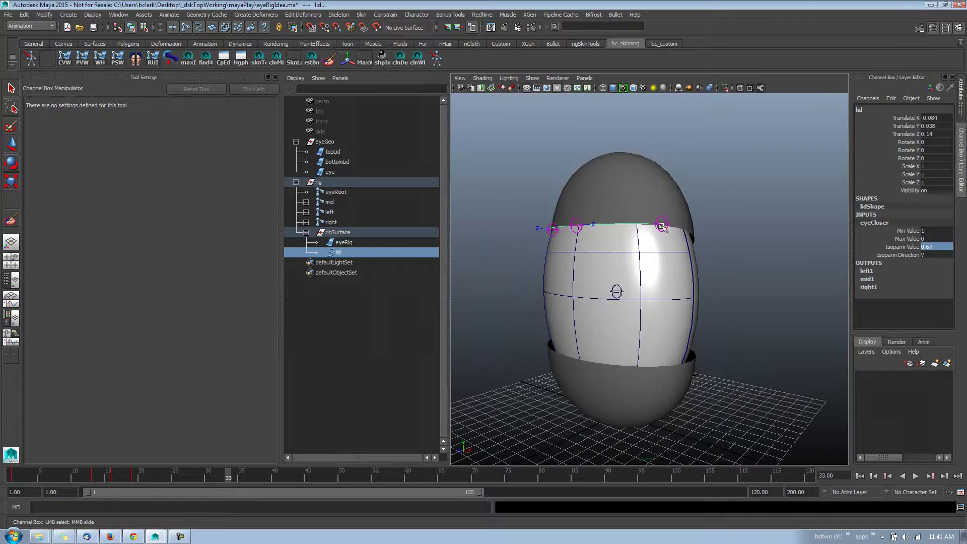
# Select the left joint, try adjusting the U Value of its left1 input, and undo the change
pyautogui.click(663, 225)
pyautogui.press('w')
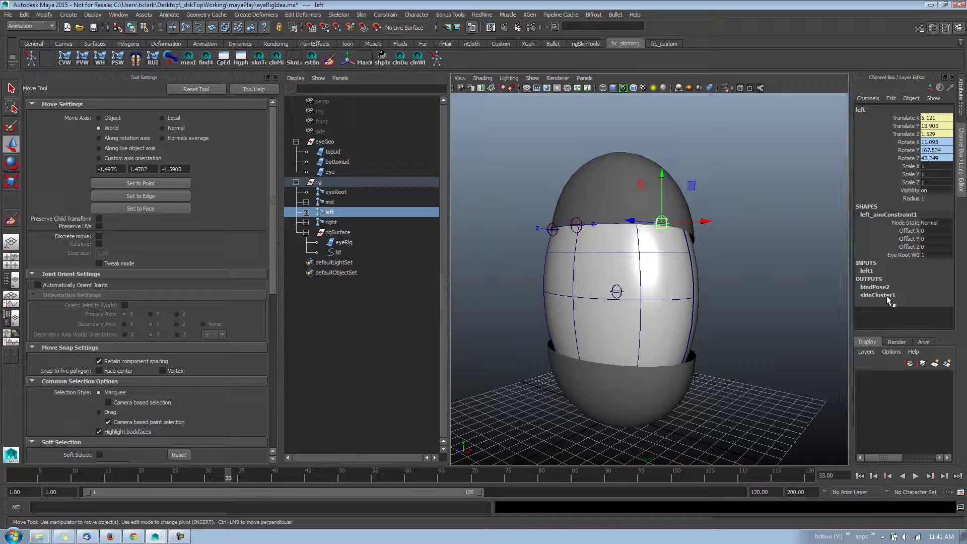
pyautogui.click(871, 273)
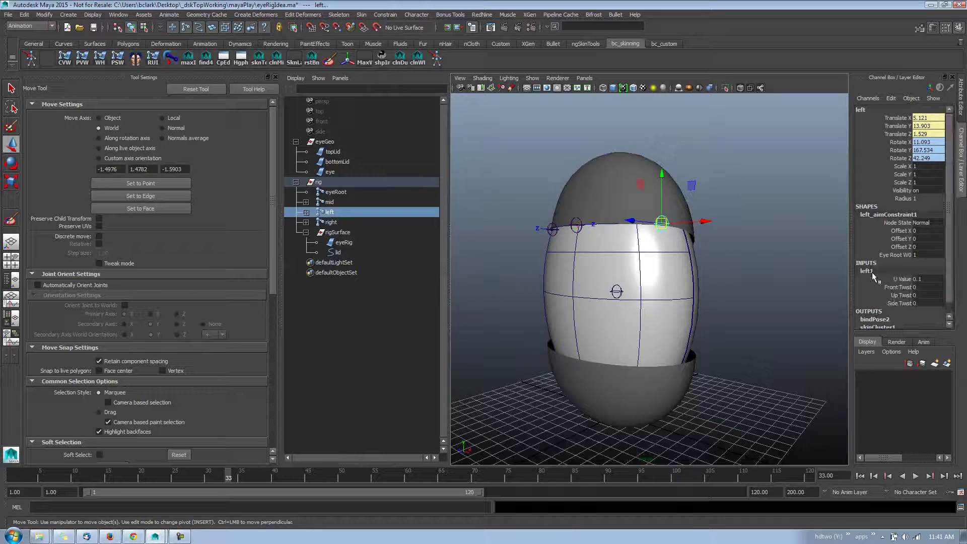
pyautogui.click(902, 280)
pyautogui.moveTo(766, 292); pyautogui.dragTo(763, 291, button='middle')
pyautogui.hotkey('ctrl', 'z')
pyautogui.moveTo(771, 293)
pyautogui.keyDown('alt'); pyautogui.mouseDown()
pyautogui.moveTo(813, 312)
pyautogui.moveTo(736, 287)
pyautogui.moveTo(783, 298)
pyautogui.mouseUp(); pyautogui.keyUp('alt')
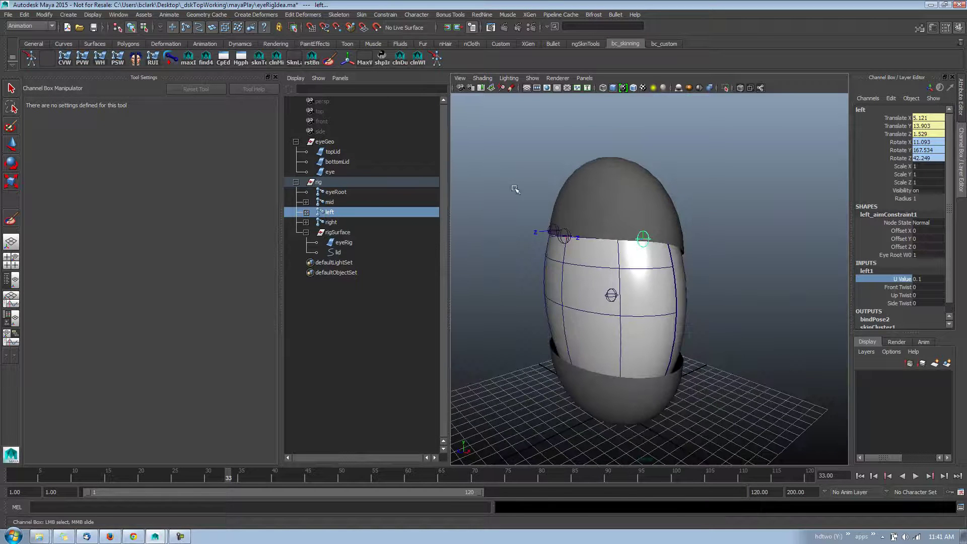
# Examine the left joint and the other joints along the lid edge from several angles
pyautogui.keyDown('alt'); pyautogui.moveTo(649, 264); pyautogui.dragTo(729, 300); pyautogui.keyUp('alt')
pyautogui.keyDown('alt'); pyautogui.moveTo(831, 236); pyautogui.dragTo(661, 251); pyautogui.keyUp('alt')
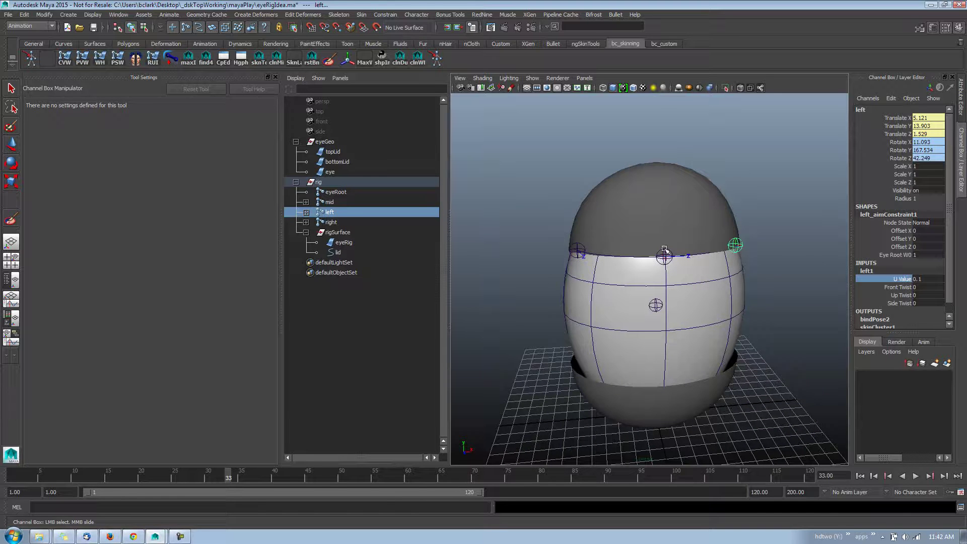
pyautogui.keyDown('alt'); pyautogui.moveTo(791, 267); pyautogui.dragTo(712, 233); pyautogui.keyUp('alt')
pyautogui.click(781, 245)
pyautogui.click(719, 265)
pyautogui.click(710, 259)
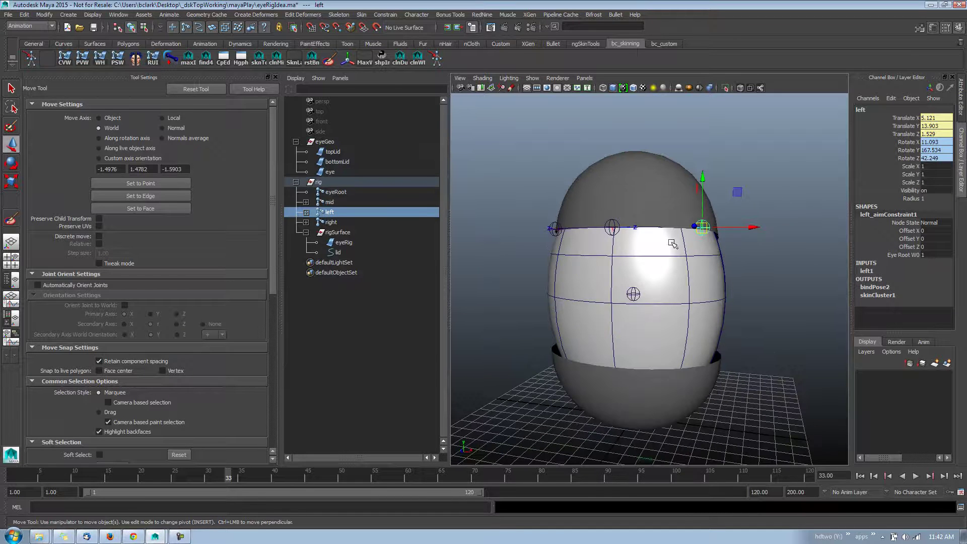
# Select the eyeRoot joint at the eye's centre and scrub the animation to frame 12
pyautogui.click(636, 296)
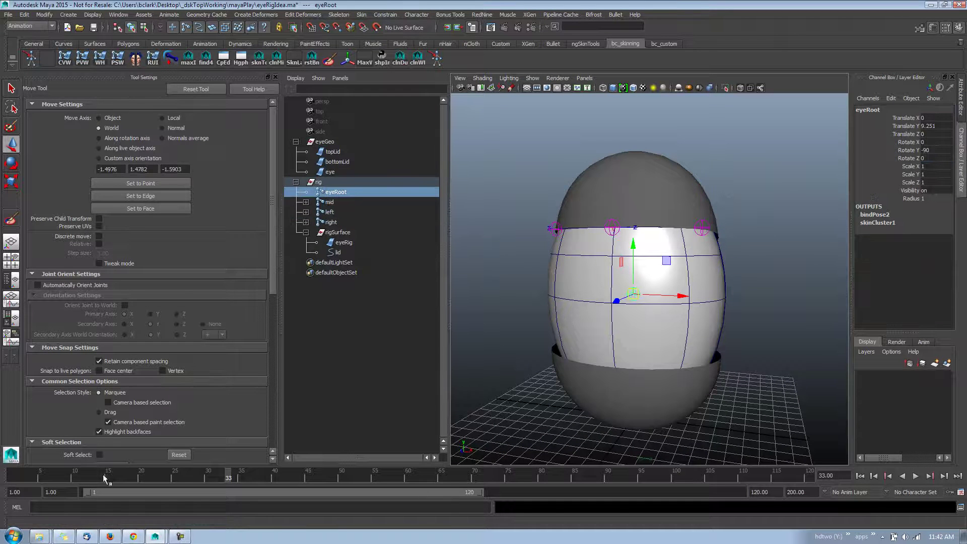
pyautogui.moveTo(113, 475); pyautogui.dragTo(87, 473)
pyautogui.keyDown('alt'); pyautogui.moveTo(609, 241); pyautogui.dragTo(593, 208); pyautogui.keyUp('alt')
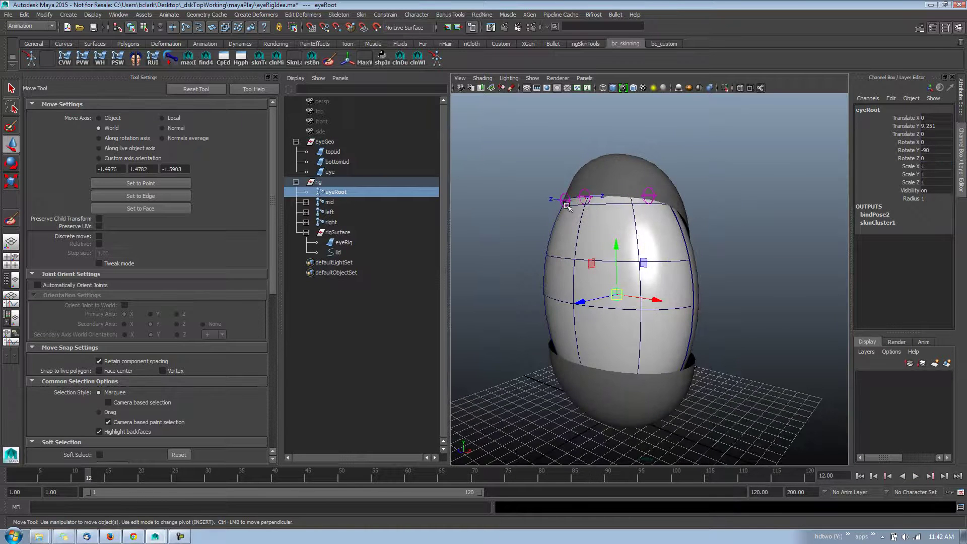
# Select the right joint and set the Move tool's axis to Object
pyautogui.click(565, 201)
pyautogui.press('e')
pyautogui.moveTo(536, 225); pyautogui.dragTo(519, 216)
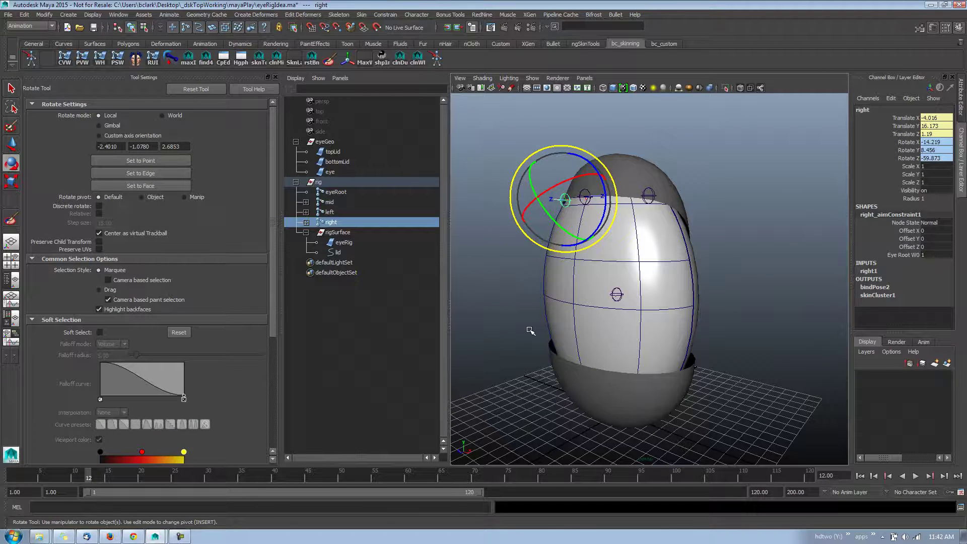
pyautogui.press('w')
pyautogui.moveTo(530, 331); pyautogui.dragTo(530, 332)
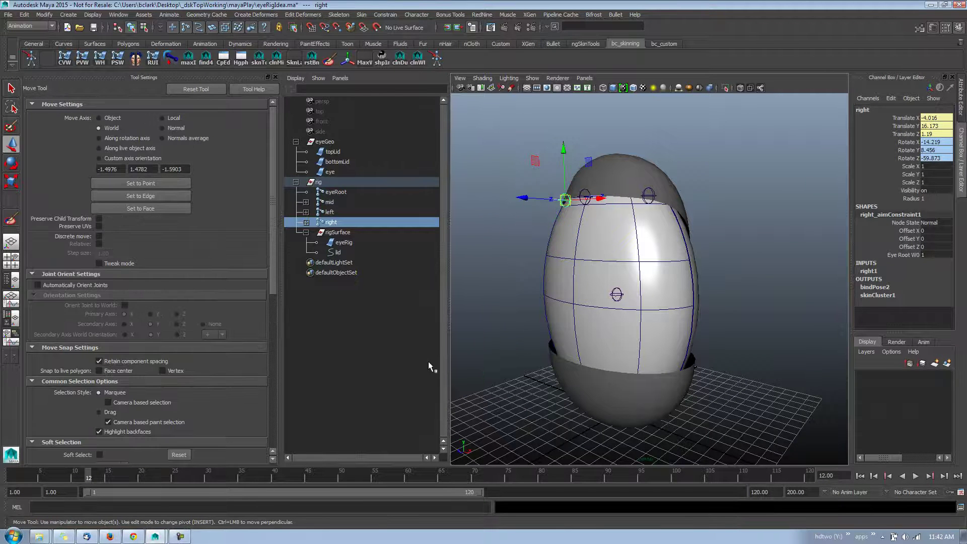
pyautogui.press('w')
pyautogui.moveTo(471, 341); pyautogui.dragTo(451, 337)
# Scrub back through the lid animation and play it with the right joint selected
pyautogui.keyDown('alt'); pyautogui.moveTo(594, 302); pyautogui.dragTo(647, 297); pyautogui.keyUp('alt')
pyautogui.moveTo(89, 471); pyautogui.dragTo(53, 473)
pyautogui.hotkey('alt', 'v')
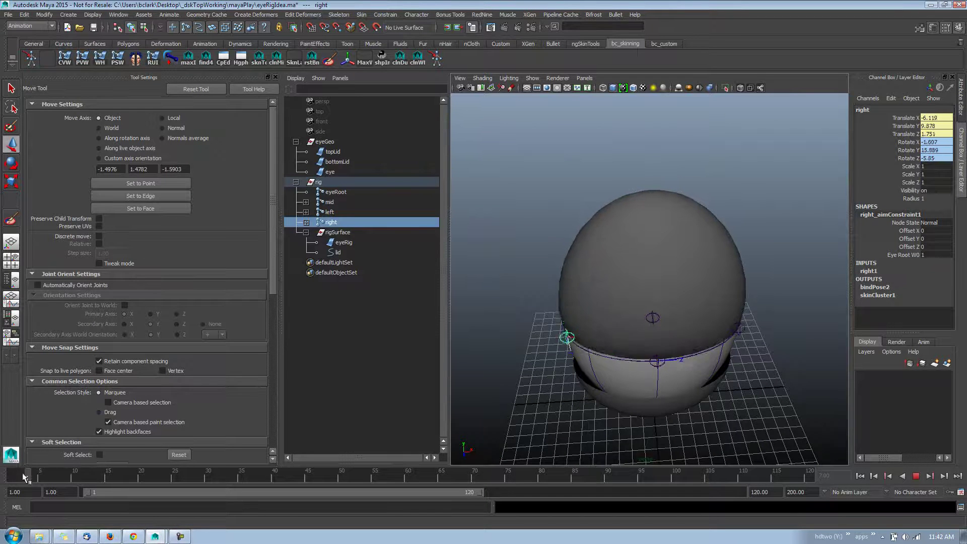
# Return to frame 1 and try to rotate the right joint by hand
pyautogui.click(15, 476)
pyautogui.keyDown('alt'); pyautogui.moveTo(609, 283); pyautogui.dragTo(630, 285); pyautogui.keyUp('alt')
pyautogui.press('e')
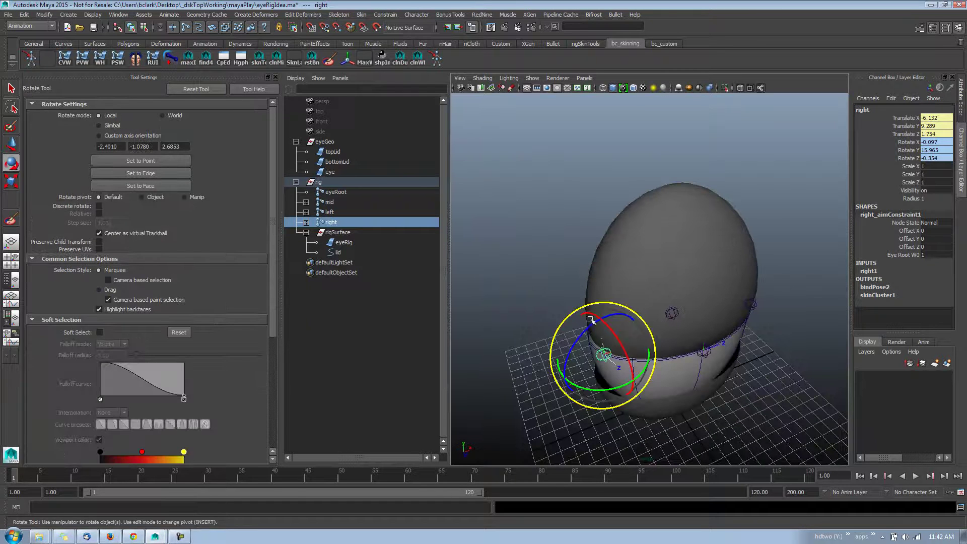
pyautogui.moveTo(589, 322); pyautogui.dragTo(582, 336)
pyautogui.keyDown('alt'); pyautogui.moveTo(584, 302); pyautogui.dragTo(534, 225); pyautogui.keyUp('alt')
# Select the topLid surface and scrub the lid animation while checking how the lid follows the eye from several angles
pyautogui.click(706, 223)
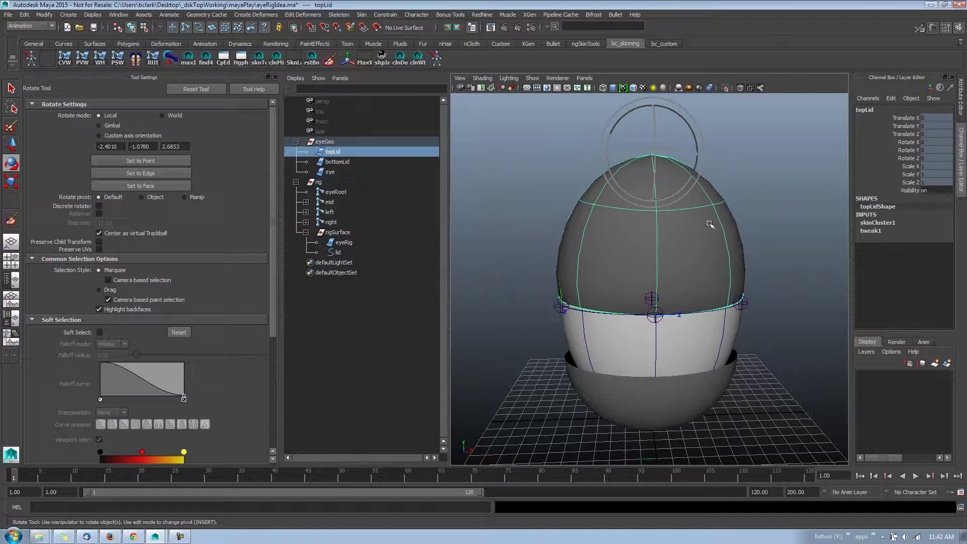
pyautogui.keyDown('alt'); pyautogui.moveTo(744, 240); pyautogui.dragTo(783, 278); pyautogui.keyUp('alt')
pyautogui.moveTo(134, 472)
pyautogui.mouseDown()
pyautogui.moveTo(83, 472)
pyautogui.moveTo(29, 492)
pyautogui.moveTo(72, 477)
pyautogui.moveTo(35, 482)
pyautogui.mouseUp()
pyautogui.keyDown('alt'); pyautogui.moveTo(471, 262); pyautogui.dragTo(532, 245); pyautogui.keyUp('alt')
pyautogui.moveTo(55, 476)
pyautogui.mouseDown()
pyautogui.moveTo(18, 475)
pyautogui.moveTo(92, 476)
pyautogui.moveTo(29, 498)
pyautogui.moveTo(58, 484)
pyautogui.moveTo(12, 523)
pyautogui.moveTo(57, 508)
pyautogui.moveTo(13, 523)
pyautogui.mouseUp()
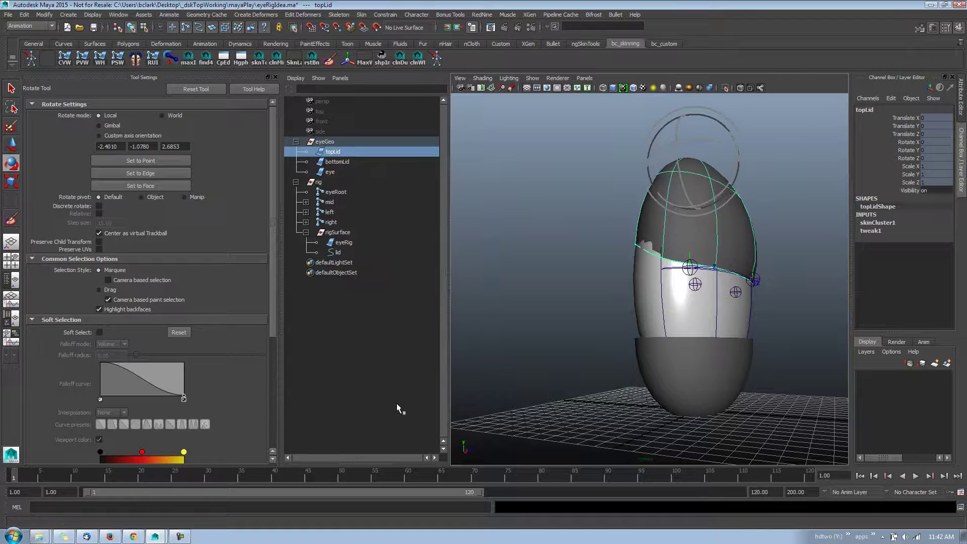
# Select the mid joint on the upper lid's edge
pyautogui.keyDown('alt'); pyautogui.moveTo(745, 301); pyautogui.dragTo(733, 302); pyautogui.keyUp('alt')
pyautogui.click(750, 301)
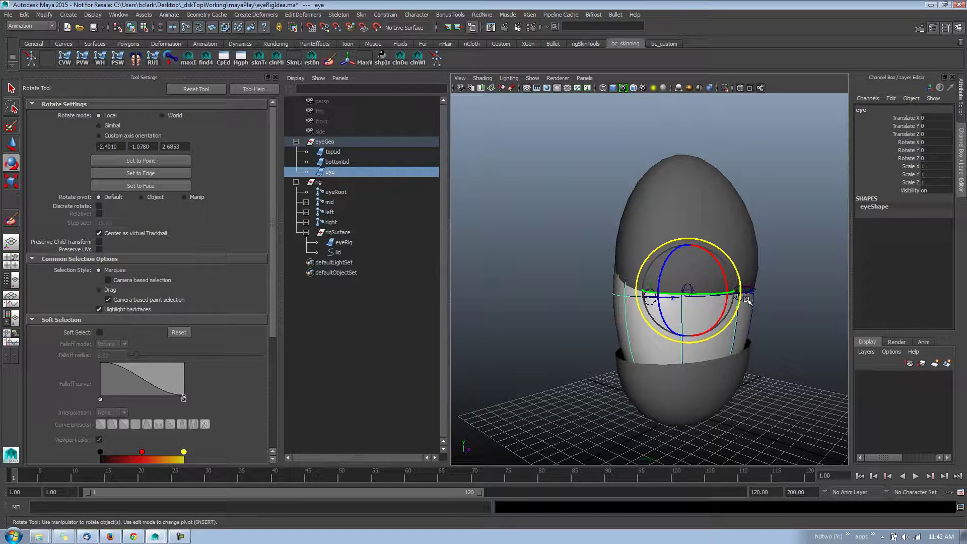
pyautogui.click(814, 276)
pyautogui.click(748, 301)
pyautogui.click(765, 289)
pyautogui.click(747, 295)
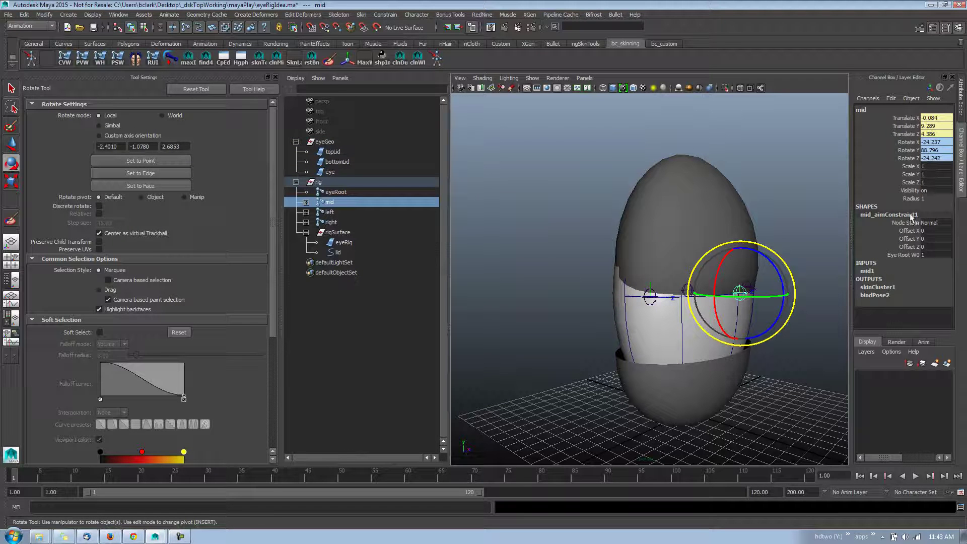
# Try different Offset X and Offset Y values on the mid joint's aim constraint and undo the changes
pyautogui.moveTo(909, 238); pyautogui.dragTo(906, 231)
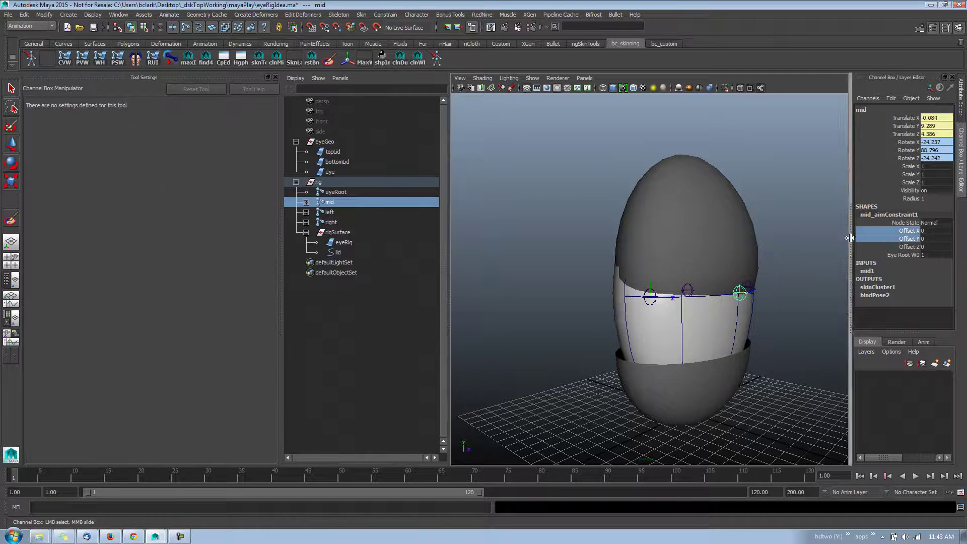
pyautogui.moveTo(824, 250)
pyautogui.mouseDown(button='middle')
pyautogui.moveTo(815, 251)
pyautogui.moveTo(832, 257)
pyautogui.mouseUp(button='middle')
pyautogui.hotkey('ctrl', 'z')
pyautogui.click(913, 232)
pyautogui.keyDown('alt'); pyautogui.moveTo(771, 249); pyautogui.dragTo(729, 262); pyautogui.keyUp('alt')
pyautogui.moveTo(720, 264)
pyautogui.mouseDown(button='middle')
pyautogui.moveTo(705, 265)
pyautogui.moveTo(851, 255)
pyautogui.moveTo(730, 249)
pyautogui.mouseUp(button='middle')
pyautogui.hotkey('ctrl', 'z')
pyautogui.click(916, 239)
pyautogui.hotkey('ctrl', 'z')
pyautogui.hotkey('ctrl', 'z')
# Set the mid joint's aim constraint Offset Z to -6.875, using frame 7 to judge the lid's tilt
pyautogui.click(909, 246)
pyautogui.keyDown('alt'); pyautogui.moveTo(725, 248); pyautogui.dragTo(792, 235); pyautogui.keyUp('alt')
pyautogui.moveTo(793, 251)
pyautogui.mouseDown(button='middle')
pyautogui.moveTo(785, 260)
pyautogui.moveTo(804, 264)
pyautogui.moveTo(778, 261)
pyautogui.mouseUp(button='middle')
pyautogui.moveTo(779, 262)
pyautogui.keyDown('alt'); pyautogui.mouseDown()
pyautogui.moveTo(803, 249)
pyautogui.moveTo(780, 262)
pyautogui.mouseUp(); pyautogui.keyUp('alt')
pyautogui.moveTo(31, 479); pyautogui.dragTo(53, 476)
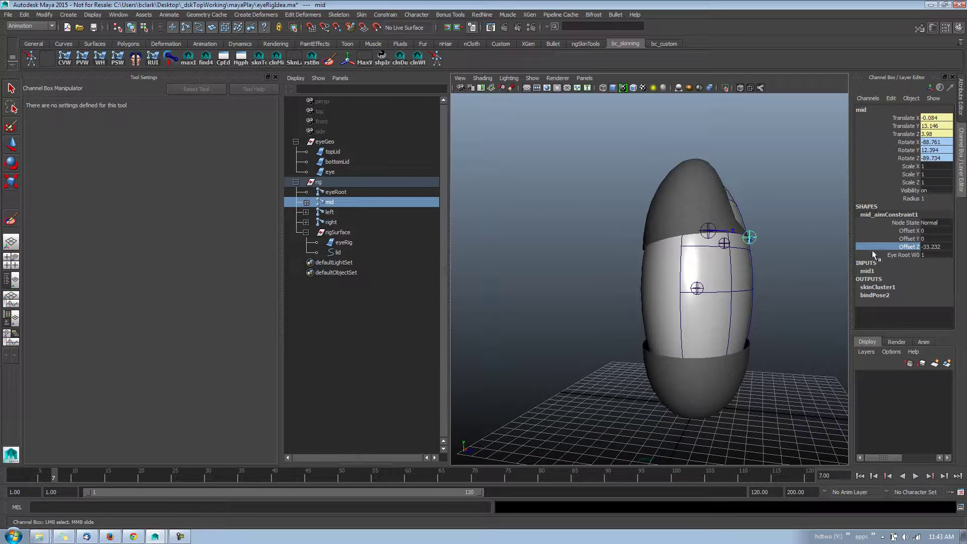
pyautogui.moveTo(795, 250); pyautogui.dragTo(804, 248, button='middle')
# Play the lid animation, scrub to frame 14 and examine the lid edge from several angles
pyautogui.hotkey('alt', 'v')
pyautogui.keyDown('alt'); pyautogui.moveTo(568, 311); pyautogui.dragTo(417, 392); pyautogui.keyUp('alt')
pyautogui.moveTo(73, 476); pyautogui.dragTo(181, 470)
pyautogui.moveTo(112, 478)
pyautogui.mouseDown()
pyautogui.moveTo(61, 488)
pyautogui.moveTo(102, 483)
pyautogui.mouseUp()
pyautogui.keyDown('alt'); pyautogui.moveTo(720, 318); pyautogui.dragTo(649, 303); pyautogui.keyUp('alt')
pyautogui.keyDown('alt'); pyautogui.moveTo(647, 337); pyautogui.dragTo(651, 336); pyautogui.keyUp('alt')
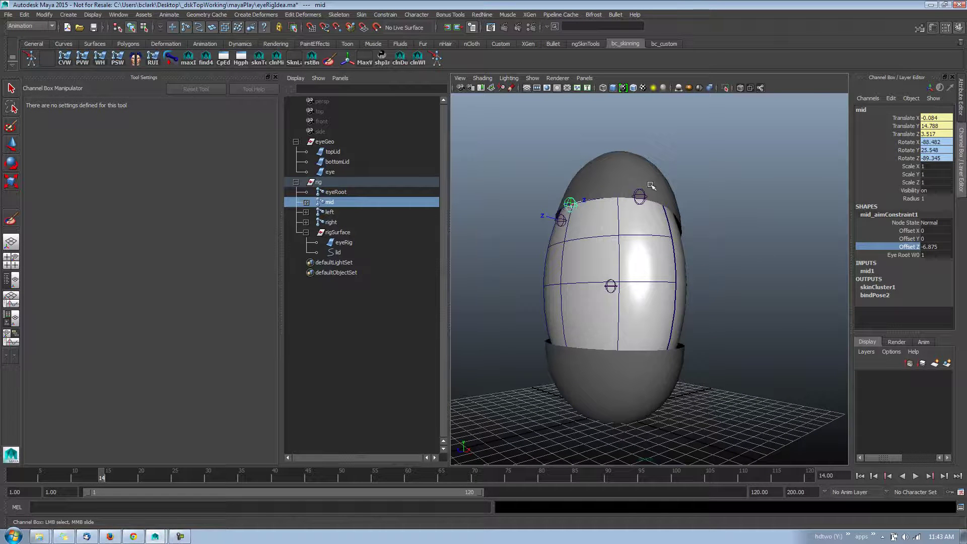
pyautogui.keyDown('alt'); pyautogui.moveTo(636, 189); pyautogui.dragTo(592, 203); pyautogui.keyUp('alt')
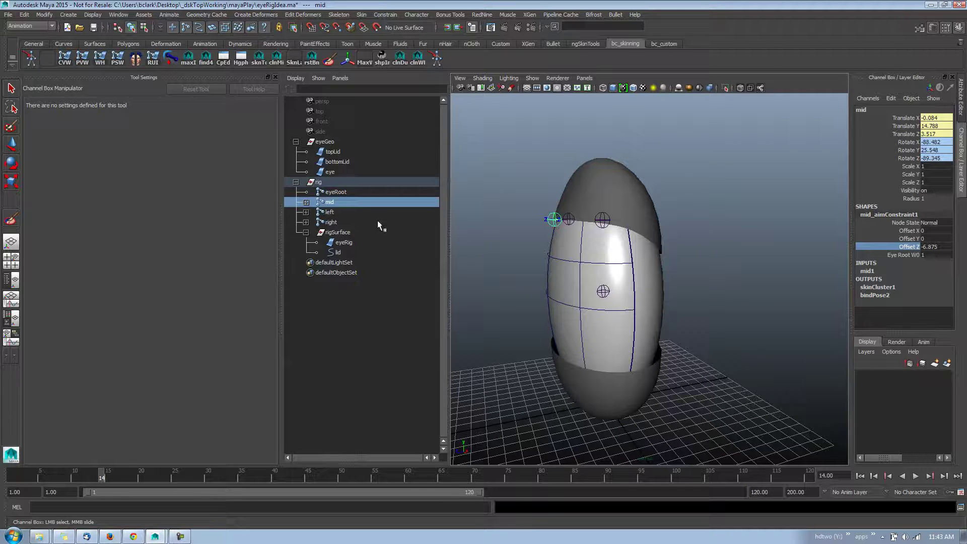
# Duplicate the mid joint and delete the aim constraint copied beneath the duplicate
pyautogui.hotkey('ctrl', 'd')
pyautogui.click(306, 263)
pyautogui.click(338, 271)
pyautogui.press('Delete')
pyautogui.press('e')
pyautogui.click(337, 262)
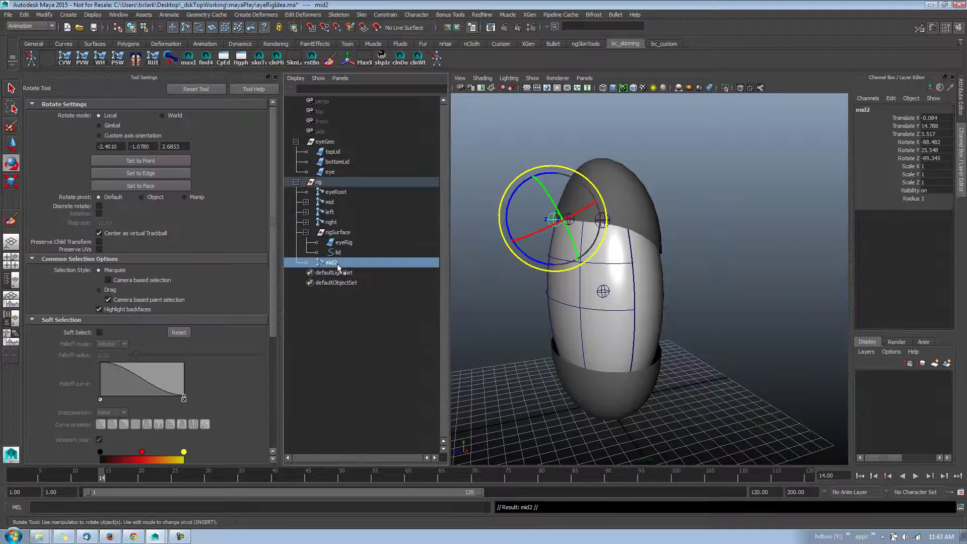
# Parent the duplicated joint under the mid joint and move it freely around the upper lid
pyautogui.moveTo(337, 262); pyautogui.dragTo(360, 183, button='middle')
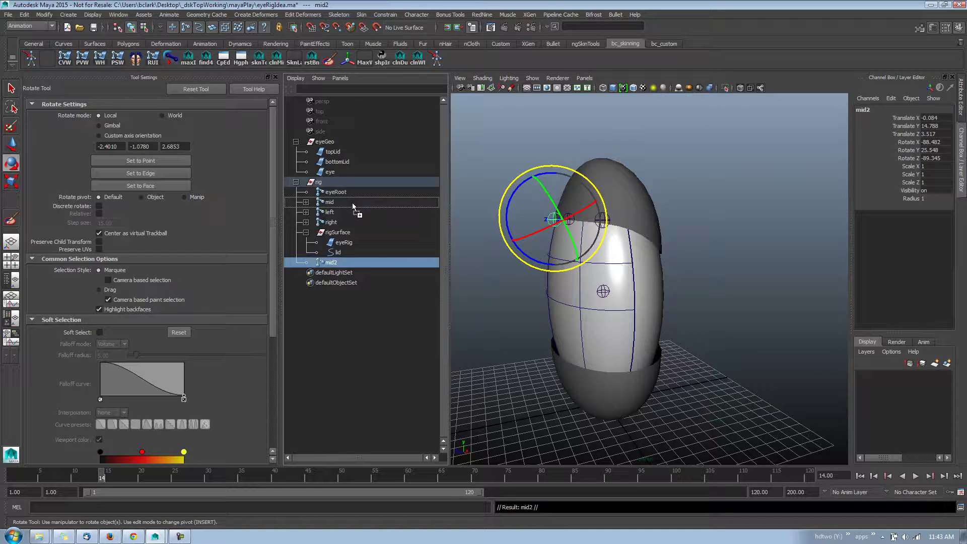
pyautogui.moveTo(354, 206); pyautogui.dragTo(353, 203, button='middle')
pyautogui.press('w')
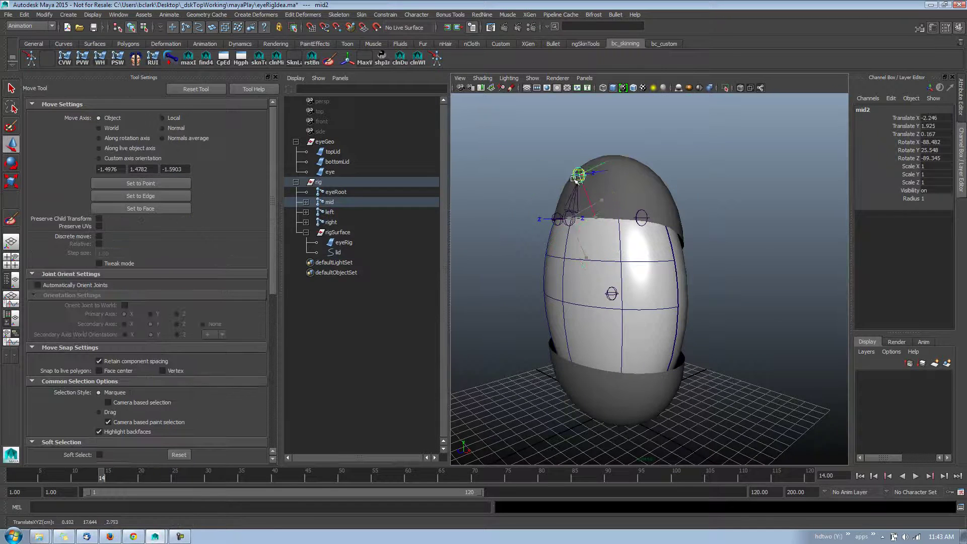
pyautogui.moveTo(563, 202); pyautogui.dragTo(600, 229)
# Select the lid curve, vary the Isoparm Value of its eyeCloser input and undo the change
pyautogui.click(350, 255)
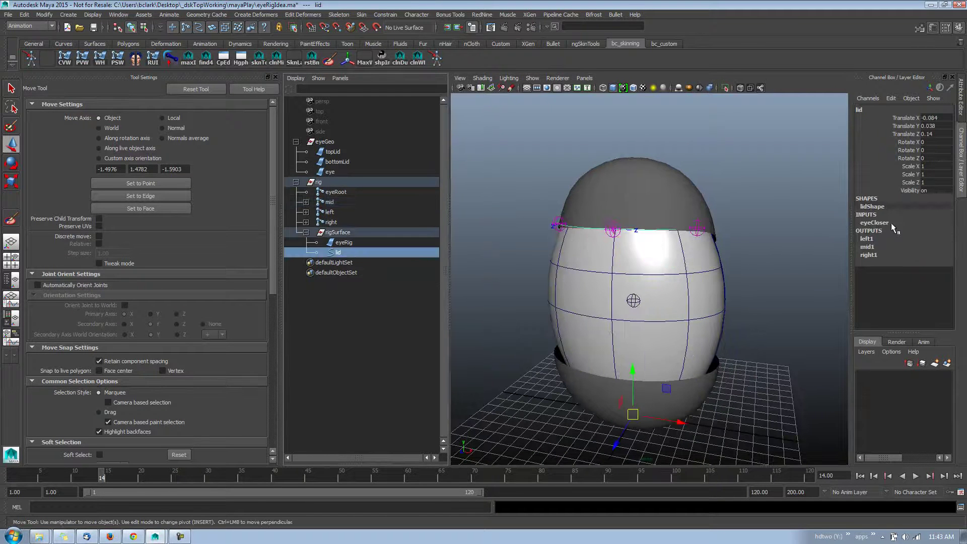
pyautogui.click(889, 224)
pyautogui.click(911, 246)
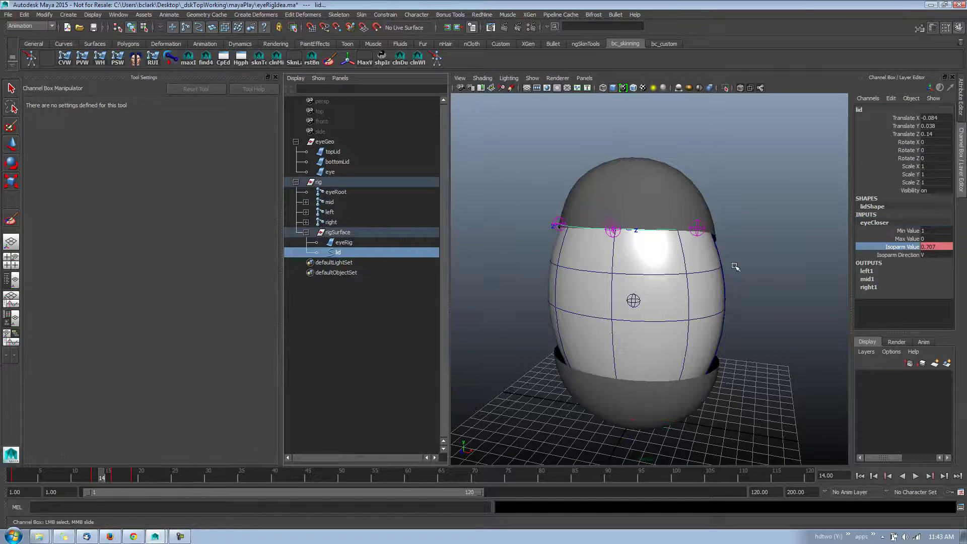
pyautogui.moveTo(733, 264)
pyautogui.mouseDown(button='middle')
pyautogui.moveTo(725, 263)
pyautogui.moveTo(737, 264)
pyautogui.mouseUp(button='middle')
pyautogui.hotkey('ctrl', 'z')
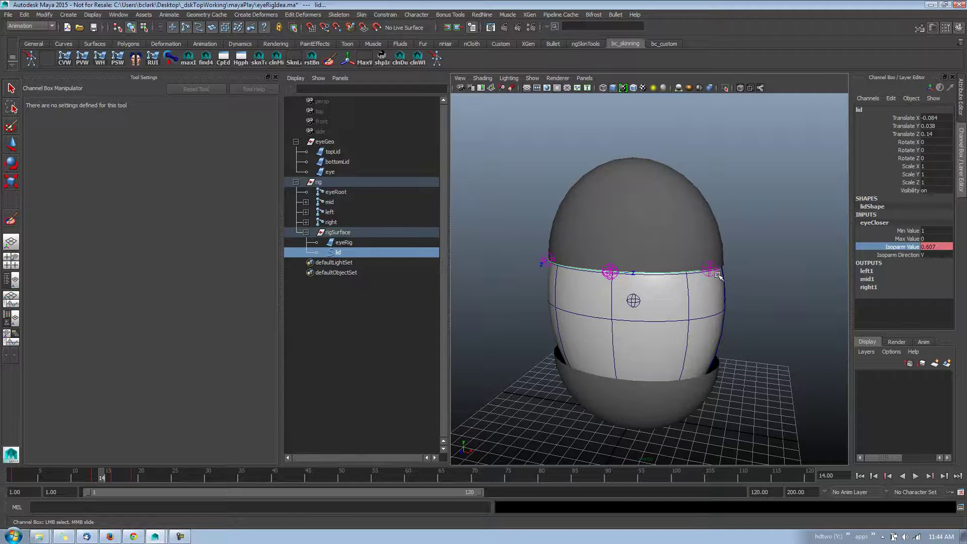
# Play the lid animation with the lid curve selected, return to frame 1 and inspect the lid edge
pyautogui.hotkey('alt', 'v')
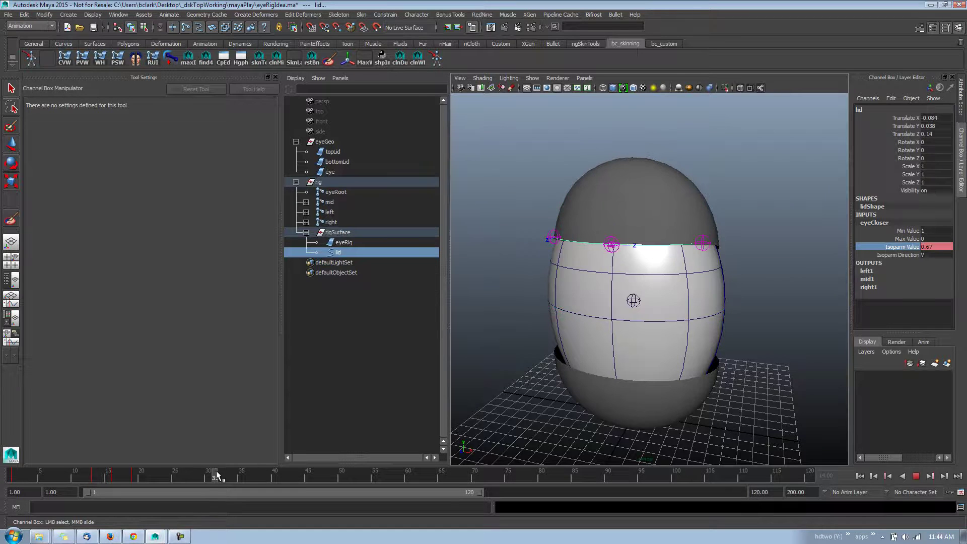
pyautogui.keyDown('alt'); pyautogui.moveTo(605, 356); pyautogui.dragTo(621, 351); pyautogui.keyUp('alt')
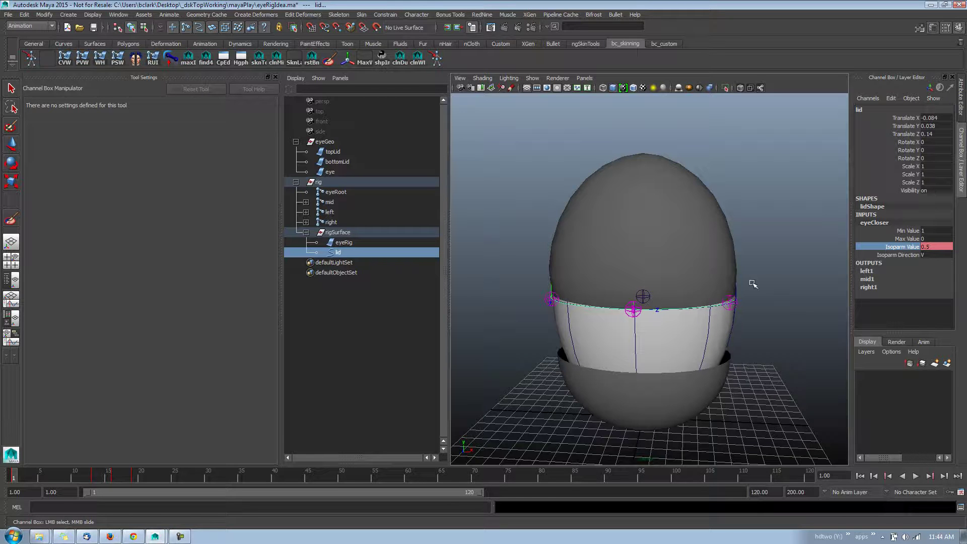
pyautogui.moveTo(752, 292)
pyautogui.keyDown('alt'); pyautogui.mouseDown()
pyautogui.moveTo(766, 305)
pyautogui.moveTo(714, 262)
pyautogui.moveTo(771, 330)
pyautogui.moveTo(772, 303)
pyautogui.moveTo(736, 291)
pyautogui.mouseUp(); pyautogui.keyUp('alt')
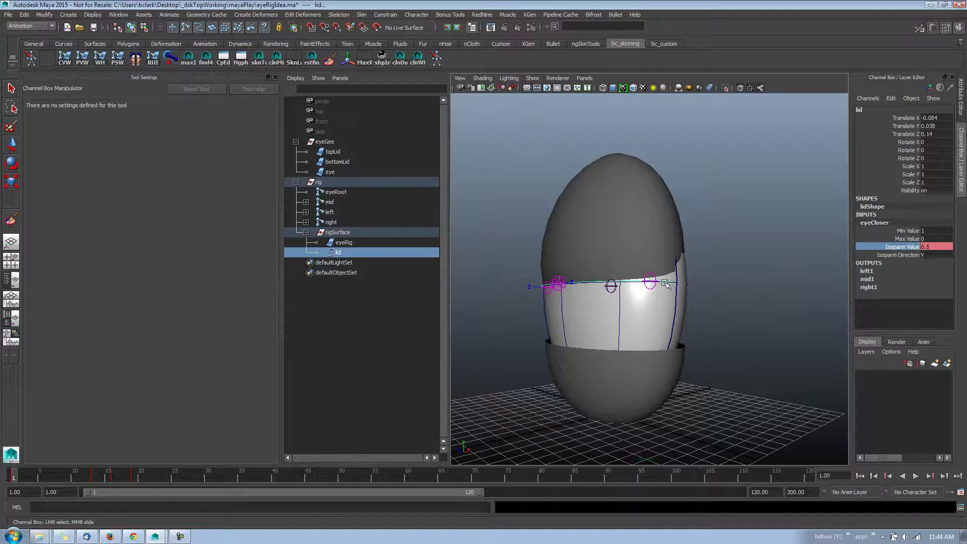
pyautogui.keyDown('alt'); pyautogui.moveTo(698, 279); pyautogui.dragTo(736, 278); pyautogui.keyUp('alt')
# Select the eyeRig surface, try rotating it and undo the rotation
pyautogui.click(367, 242)
pyautogui.press('e')
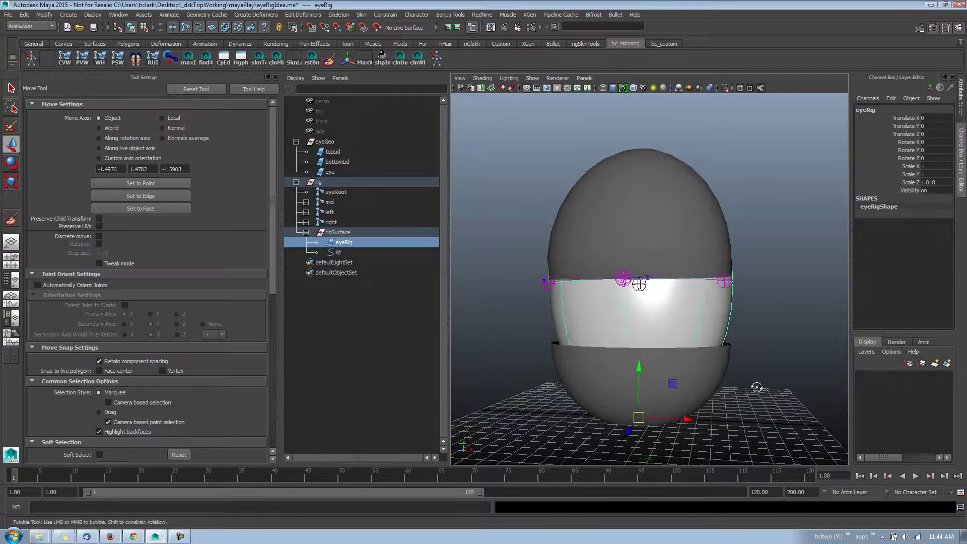
pyautogui.keyDown('alt'); pyautogui.moveTo(757, 388); pyautogui.dragTo(726, 389); pyautogui.keyUp('alt')
pyautogui.moveTo(728, 384); pyautogui.dragTo(742, 360, button='middle')
pyautogui.hotkey('ctrl', 'z')
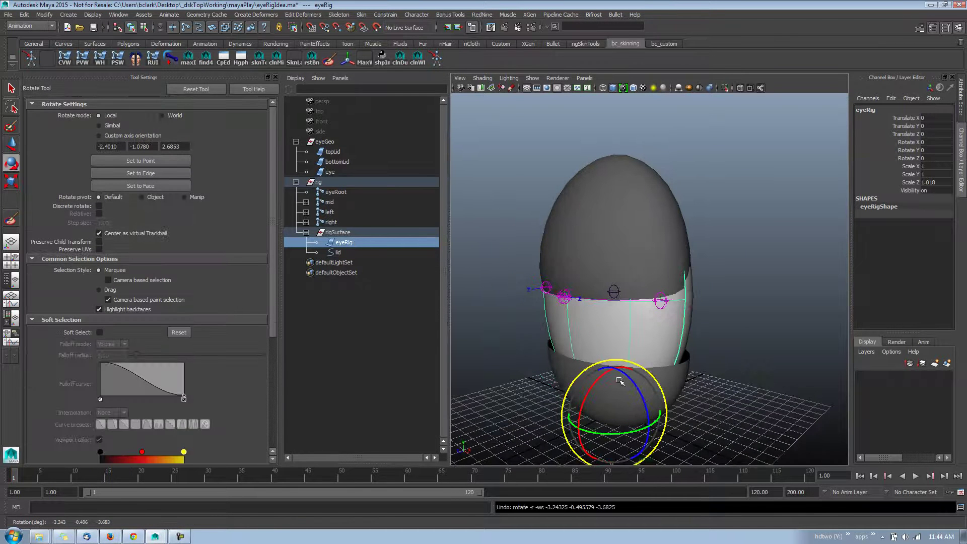
# Try scaling the eyeRig surface and undo each scale change
pyautogui.press('r')
pyautogui.moveTo(615, 367); pyautogui.dragTo(635, 375)
pyautogui.hotkey('ctrl', 'z')
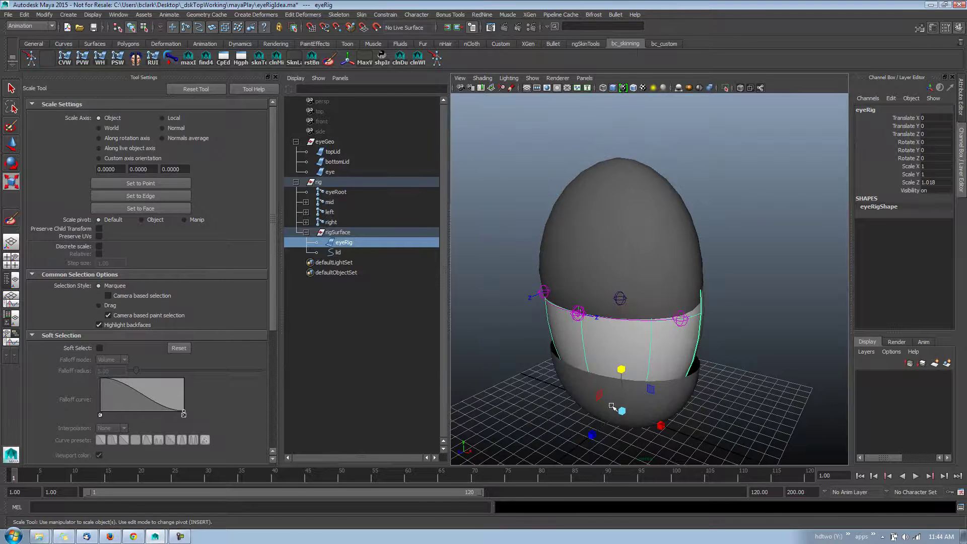
pyautogui.moveTo(616, 409); pyautogui.dragTo(759, 287)
pyautogui.hotkey('ctrl', 'z')
# Create a lattice deformer around the eye, topLid and eyeRig surfaces
pyautogui.keyDown('shift'); pyautogui.click(658, 318); pyautogui.keyUp('shift')
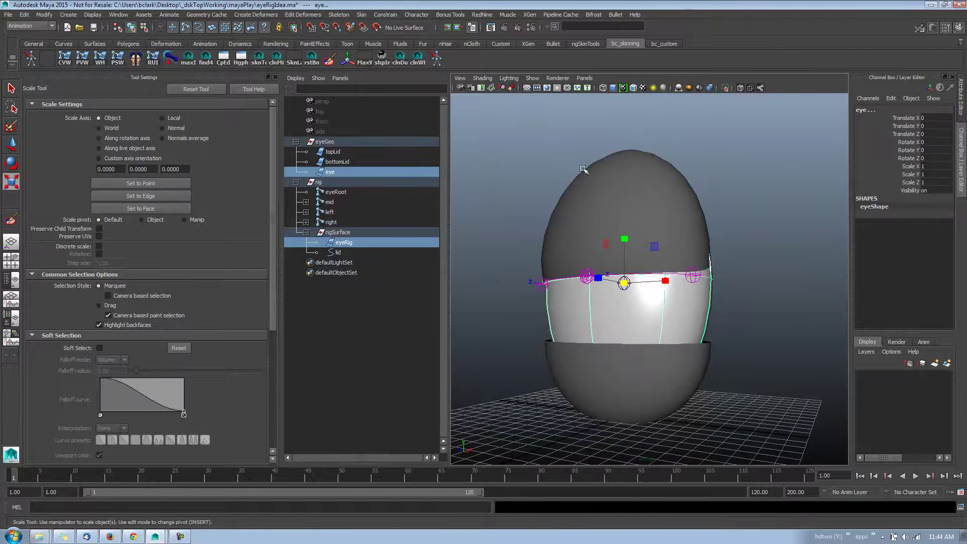
pyautogui.click(301, 15)
pyautogui.moveTo(255, 14)
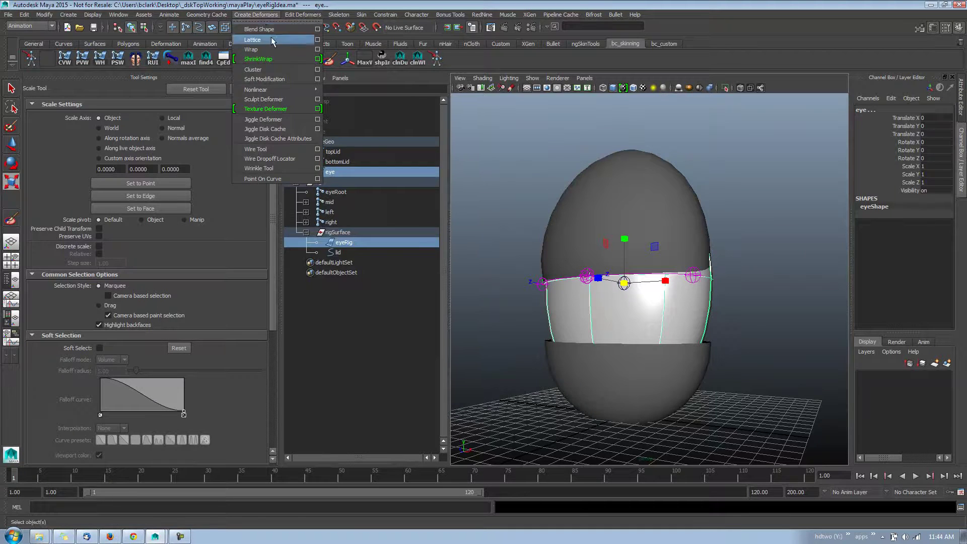
pyautogui.click(254, 39)
pyautogui.moveTo(681, 143); pyautogui.dragTo(684, 132)
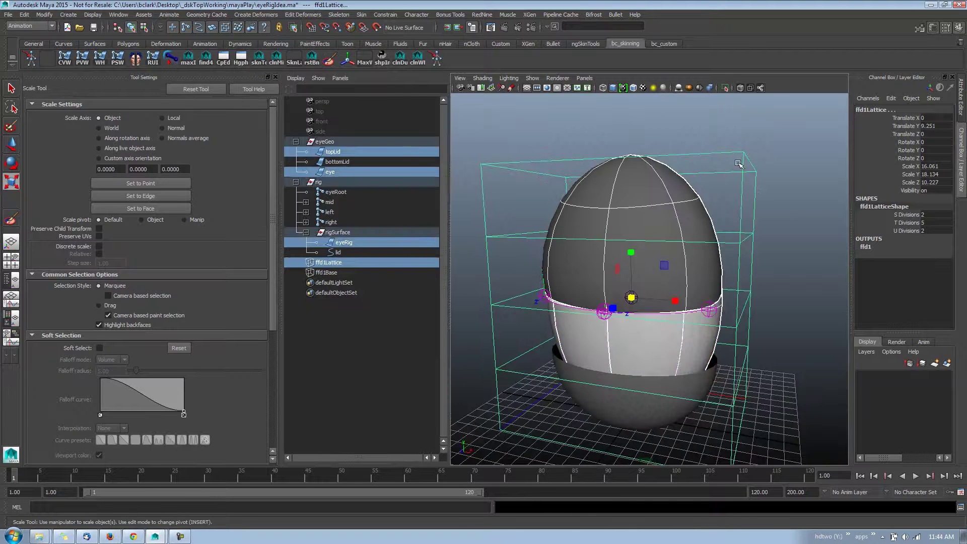
# Select the lattice points at one upper corner and move them to deform the eye
pyautogui.moveTo(739, 163); pyautogui.dragTo(720, 156, button='right')
pyautogui.moveTo(715, 132); pyautogui.dragTo(800, 239)
pyautogui.press('w')
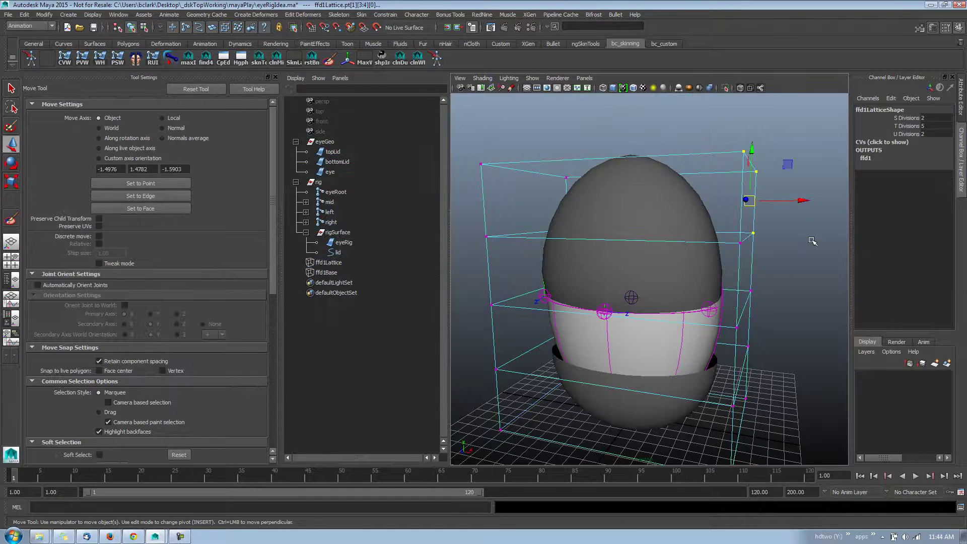
pyautogui.moveTo(811, 247); pyautogui.dragTo(803, 319, button='middle')
# Undo the lattice point edits and the lattice itself, and clear the selection
pyautogui.hotkey('ctrl', 'z')
pyautogui.hotkey('ctrl', 'z')
pyautogui.hotkey('ctrl', 'z')
pyautogui.hotkey('ctrl', 'z')
pyautogui.hotkey('ctrl', 'z')
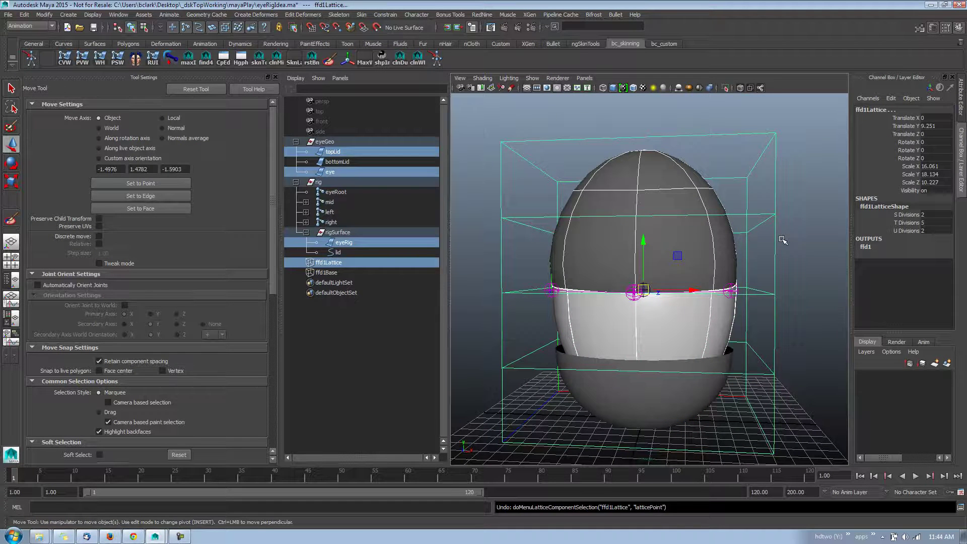
pyautogui.hotkey('ctrl', 'z')
pyautogui.hotkey('ctrl', 'z')
pyautogui.click(780, 240)
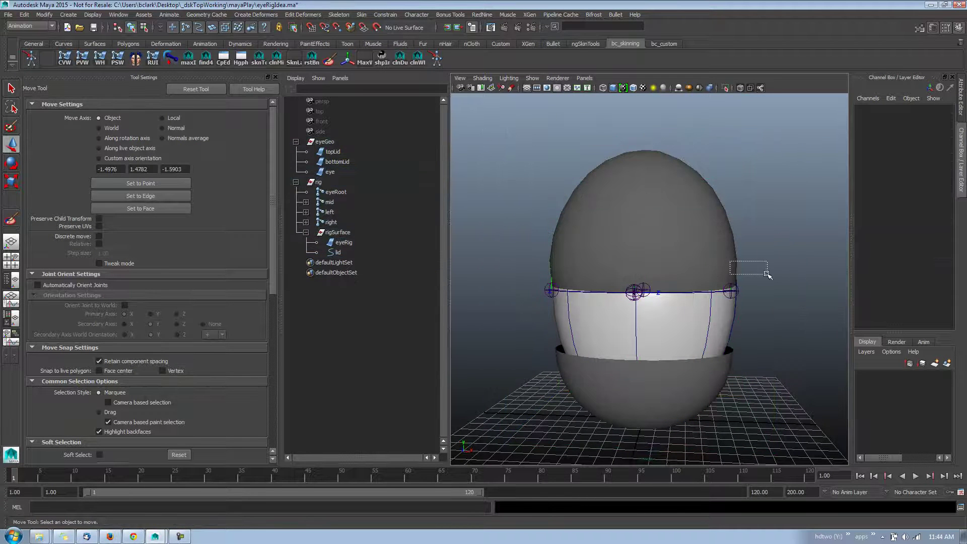
# Create a lattice deformer around the eye, topLid, bottomLid and eyeRig surfaces together
pyautogui.moveTo(766, 274); pyautogui.dragTo(755, 347)
pyautogui.keyDown('shift'); pyautogui.click(701, 364); pyautogui.keyUp('shift')
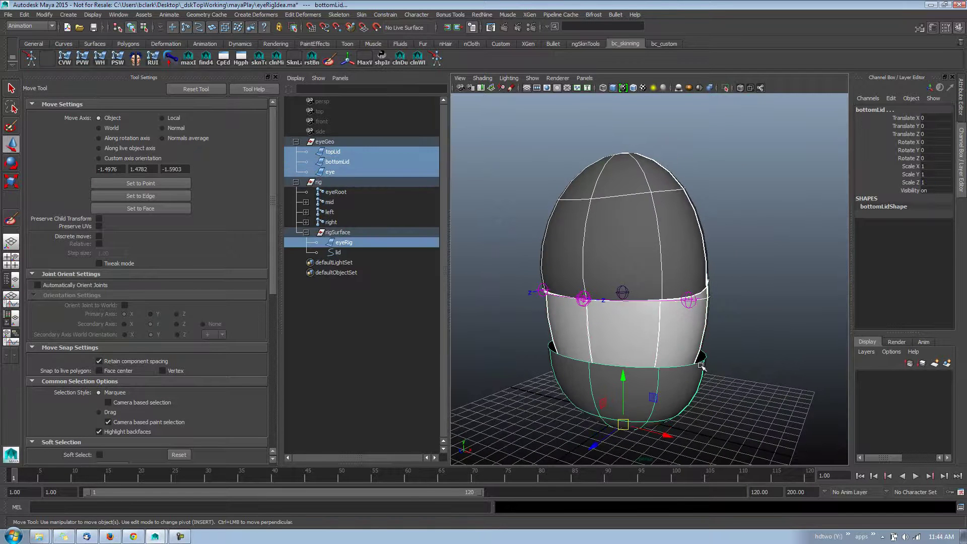
pyautogui.press('g')
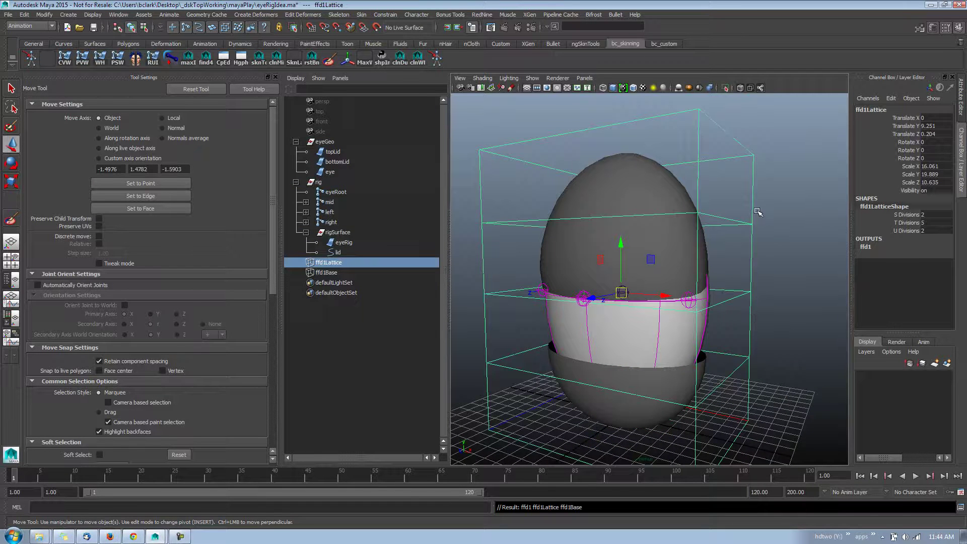
# Move the lattice's upper corner points and pull its mid-height points outward to deform the eye and lids
pyautogui.moveTo(756, 211); pyautogui.dragTo(739, 166, button='right')
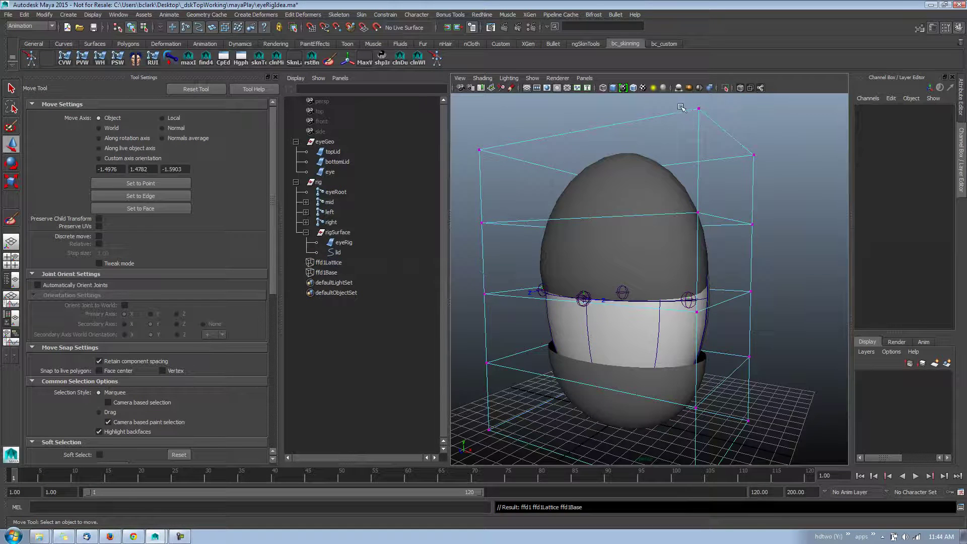
pyautogui.moveTo(682, 107); pyautogui.dragTo(805, 206)
pyautogui.keyDown('shift'); pyautogui.moveTo(804, 217); pyautogui.dragTo(810, 108, button='middle'); pyautogui.keyUp('shift')
pyautogui.keyDown('alt'); pyautogui.moveTo(782, 205); pyautogui.dragTo(576, 363); pyautogui.keyUp('alt')
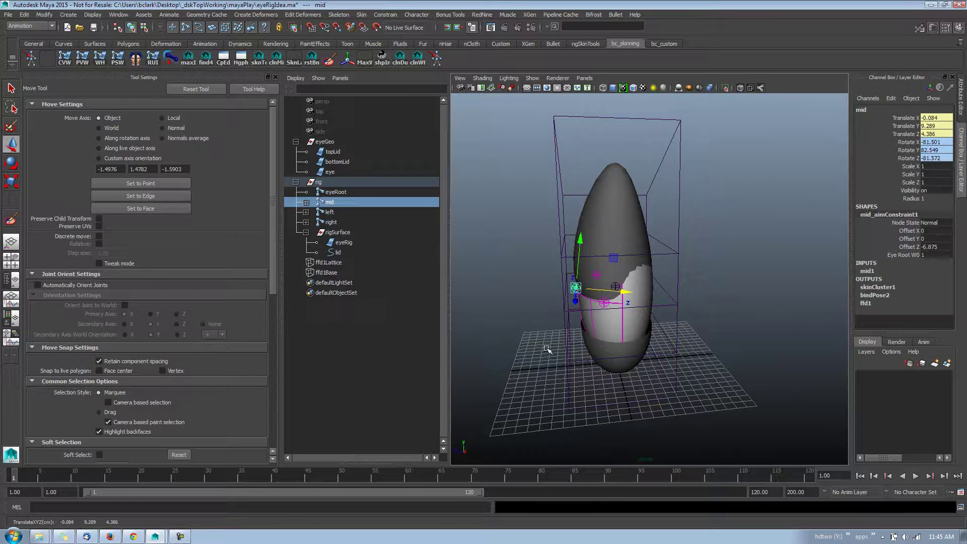
pyautogui.hotkey('ctrl', 'z')
pyautogui.moveTo(561, 253); pyautogui.dragTo(507, 269)
pyautogui.moveTo(512, 208); pyautogui.dragTo(543, 234)
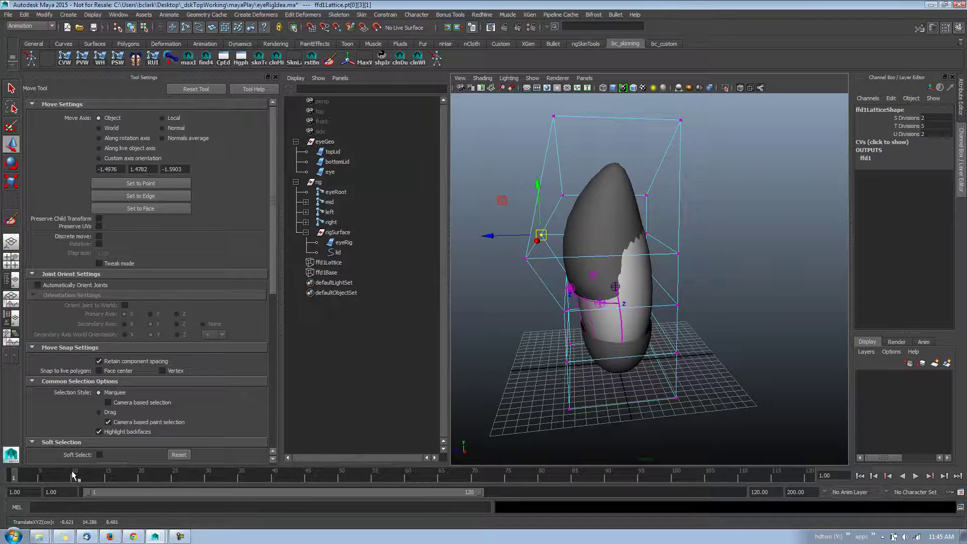
# Scrub the animation to frame 7 and examine how the lid follows the deformed eye
pyautogui.moveTo(72, 474); pyautogui.dragTo(57, 477)
pyautogui.keyDown('alt'); pyautogui.moveTo(464, 305); pyautogui.dragTo(600, 280); pyautogui.keyUp('alt')
pyautogui.click(738, 169)
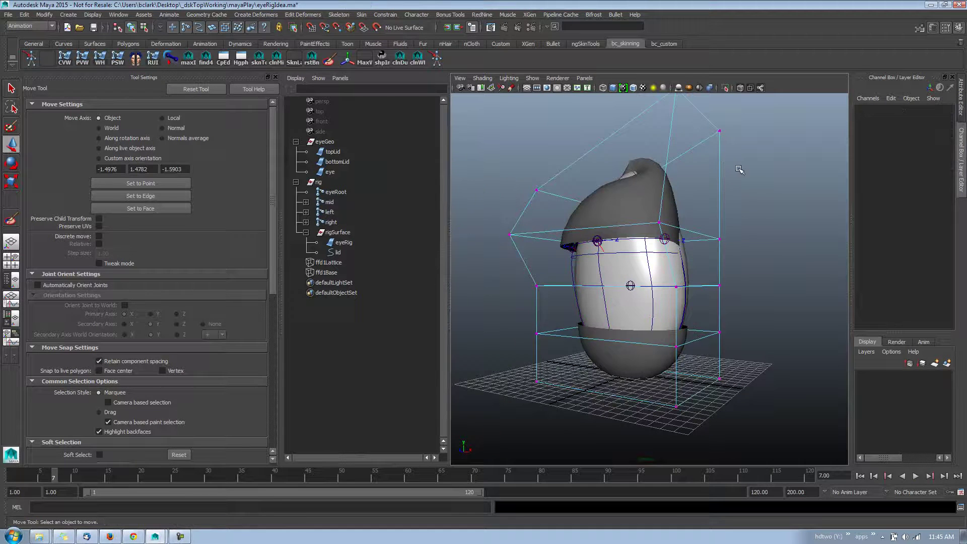
# Select ffd1Lattice and set the ffd1 deformer's Outside Lattice option to All
pyautogui.click(718, 204)
pyautogui.click(724, 207)
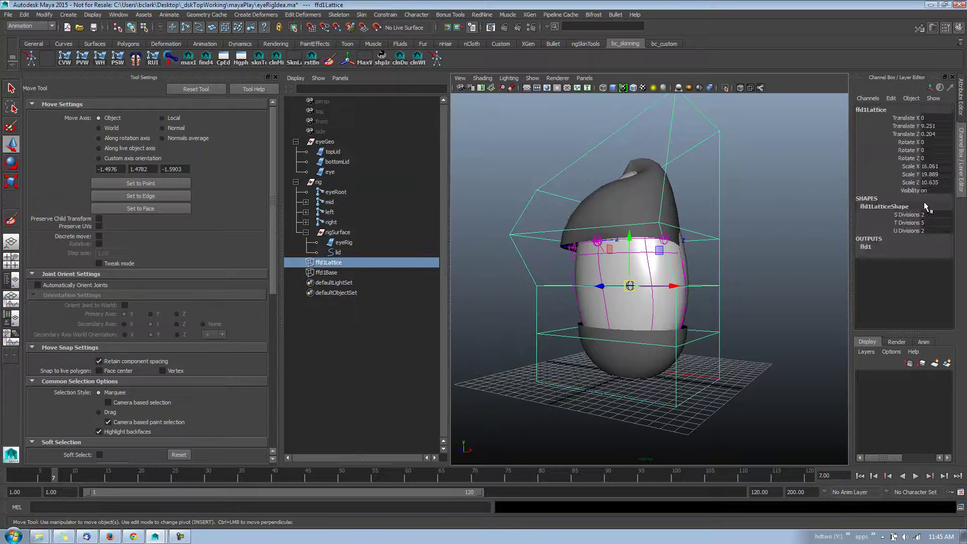
pyautogui.hotkey('ctrl', 'a')
pyautogui.click(800, 107)
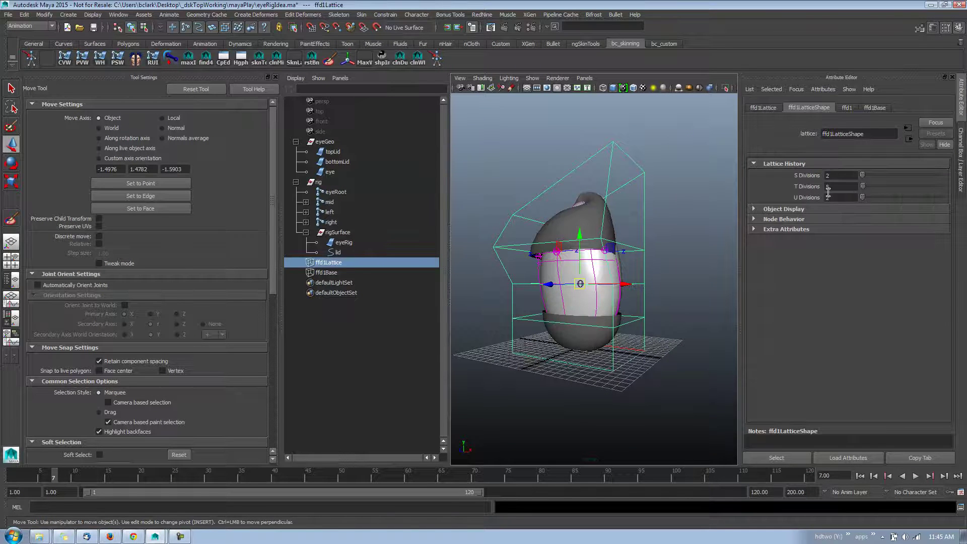
pyautogui.click(849, 107)
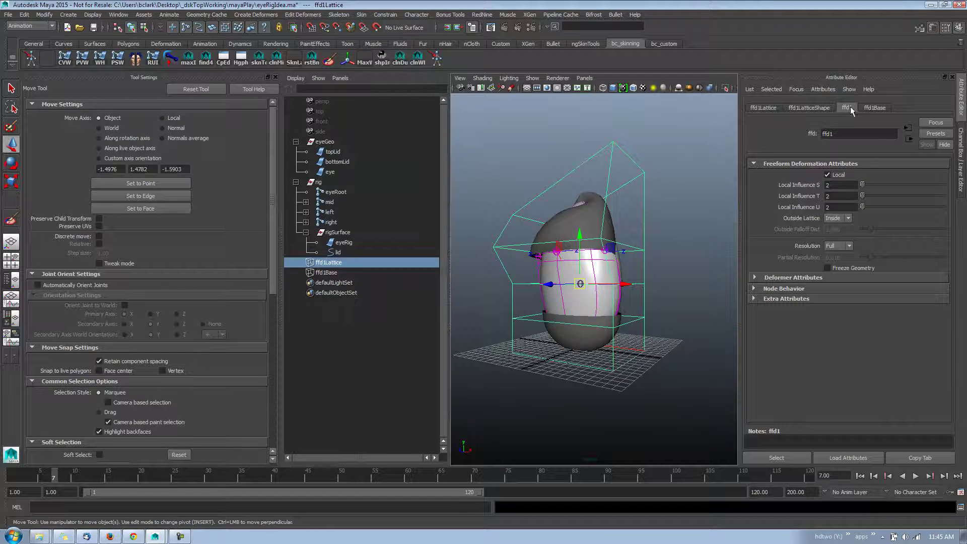
pyautogui.click(842, 218)
pyautogui.click(844, 235)
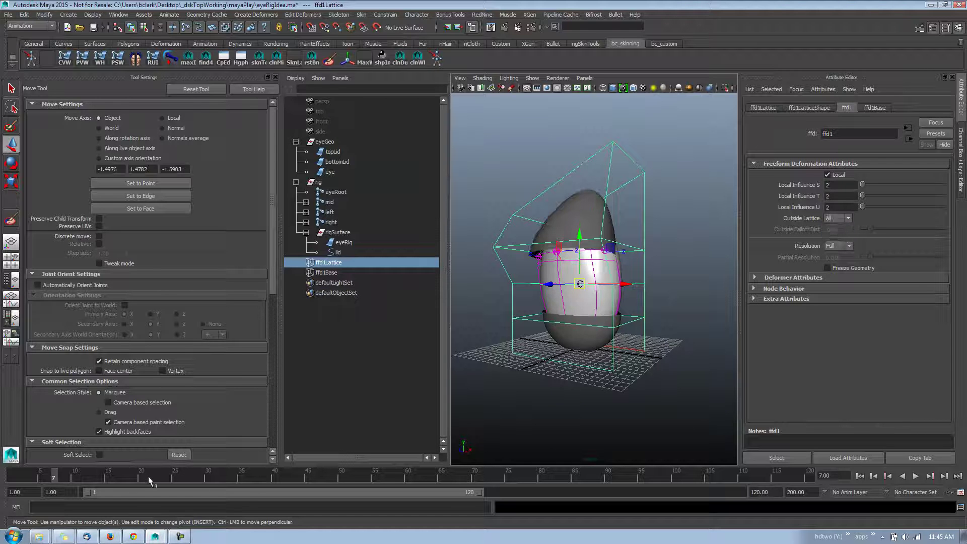
# Play and scrub the animation back to frame 1, and examine how the lid closes over the lattice-deformed eye
pyautogui.hotkey('alt', 'v')
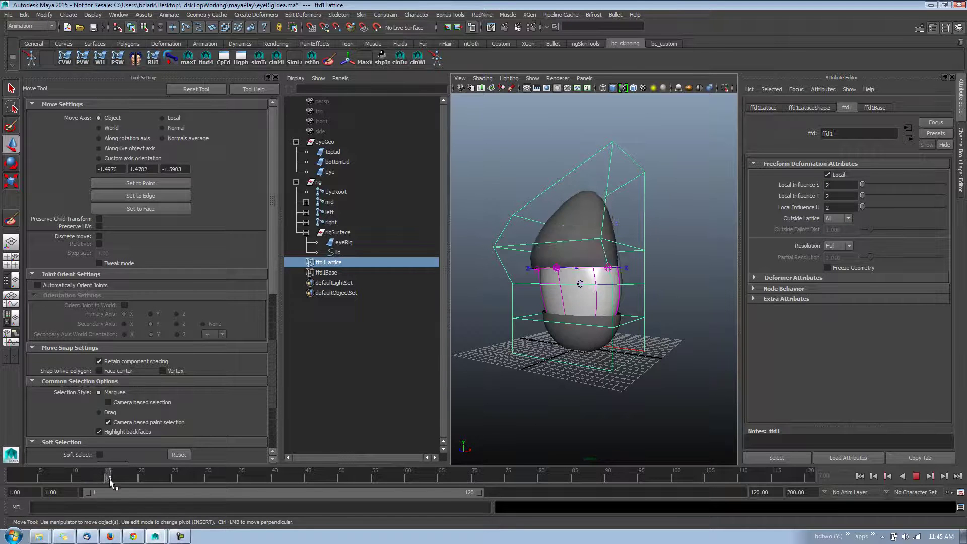
pyautogui.moveTo(110, 478); pyautogui.dragTo(14, 481)
pyautogui.keyDown('alt'); pyautogui.moveTo(538, 334); pyautogui.dragTo(585, 335); pyautogui.keyUp('alt')
pyautogui.keyDown('alt'); pyautogui.moveTo(585, 334); pyautogui.dragTo(630, 325, button='right'); pyautogui.keyUp('alt')
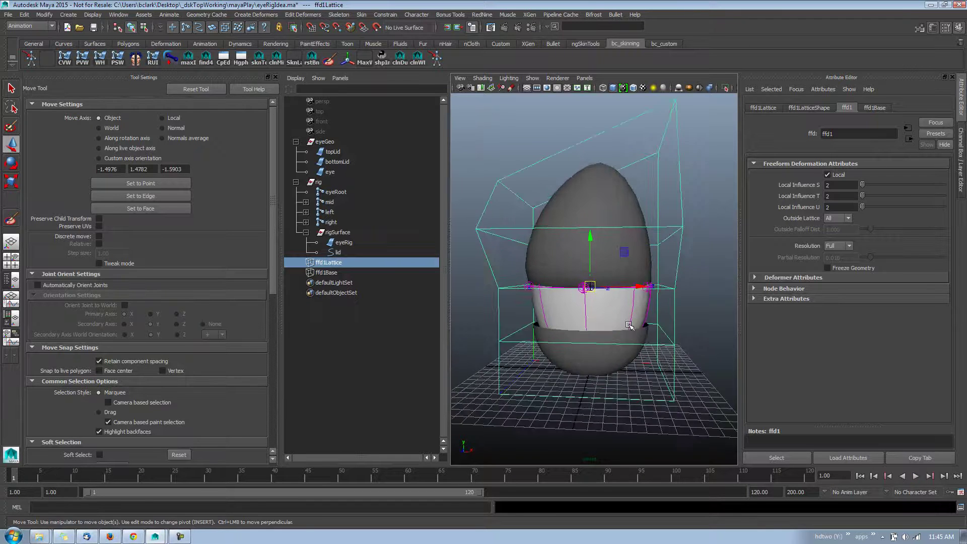
pyautogui.keyDown('alt'); pyautogui.moveTo(630, 325); pyautogui.dragTo(630, 281); pyautogui.keyUp('alt')
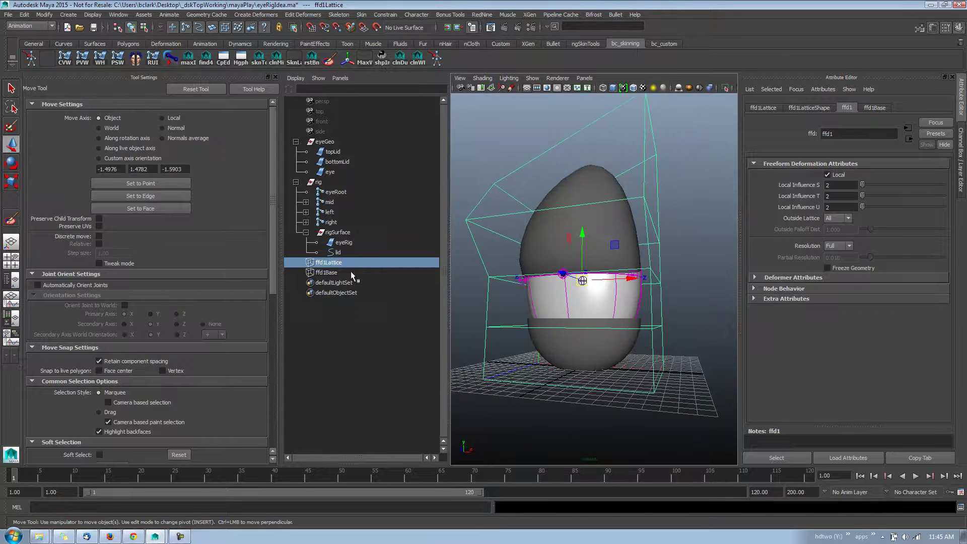
# Select the lid curve and set its eyeCloser Isoparm Value to 0.47
pyautogui.click(351, 253)
pyautogui.hotkey('ctrl', 'a')
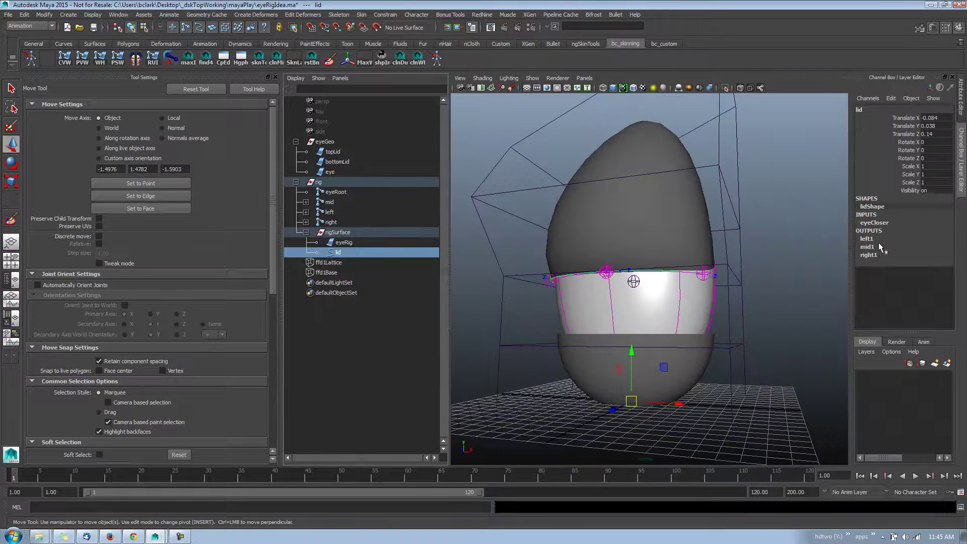
pyautogui.click(873, 222)
pyautogui.click(904, 246)
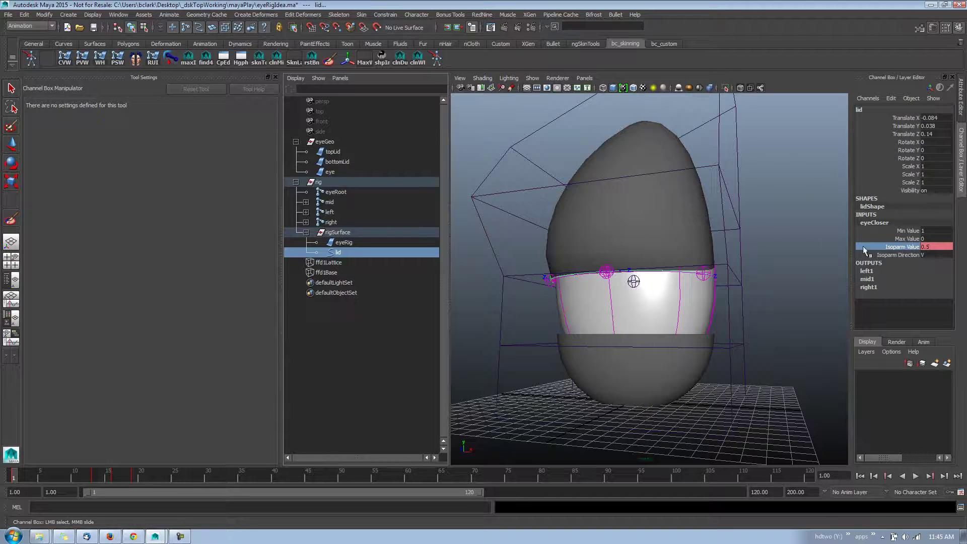
pyautogui.rightClick(735, 276)
pyautogui.moveTo(738, 276)
pyautogui.mouseDown(button='middle')
pyautogui.moveTo(758, 277)
pyautogui.moveTo(736, 273)
pyautogui.mouseUp(button='middle')
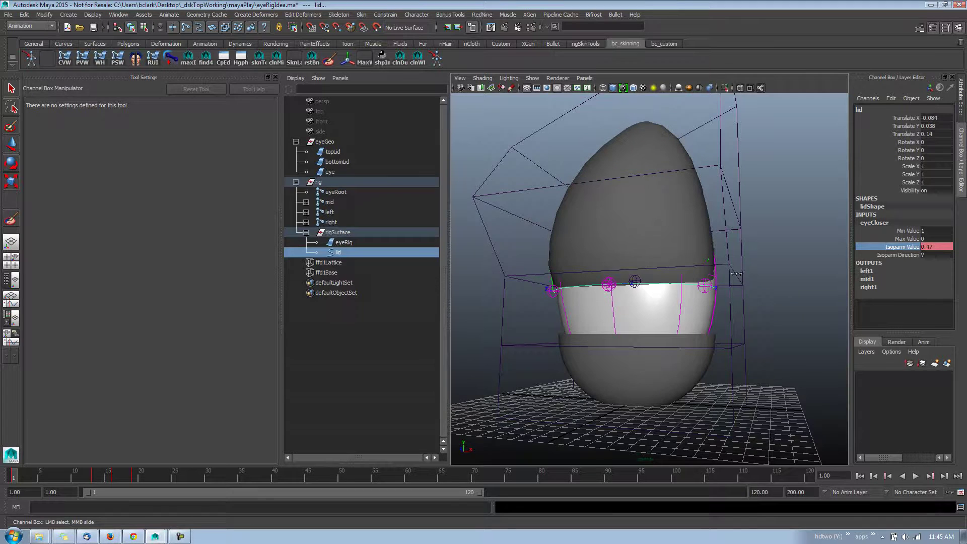
# Inspect the topLid surface up close and delete the ffd1Lattice deformer
pyautogui.press('w')
pyautogui.click(790, 264)
pyautogui.keyDown('alt'); pyautogui.moveTo(790, 264); pyautogui.dragTo(823, 276); pyautogui.keyUp('alt')
pyautogui.hotkey('ctrl', 'z')
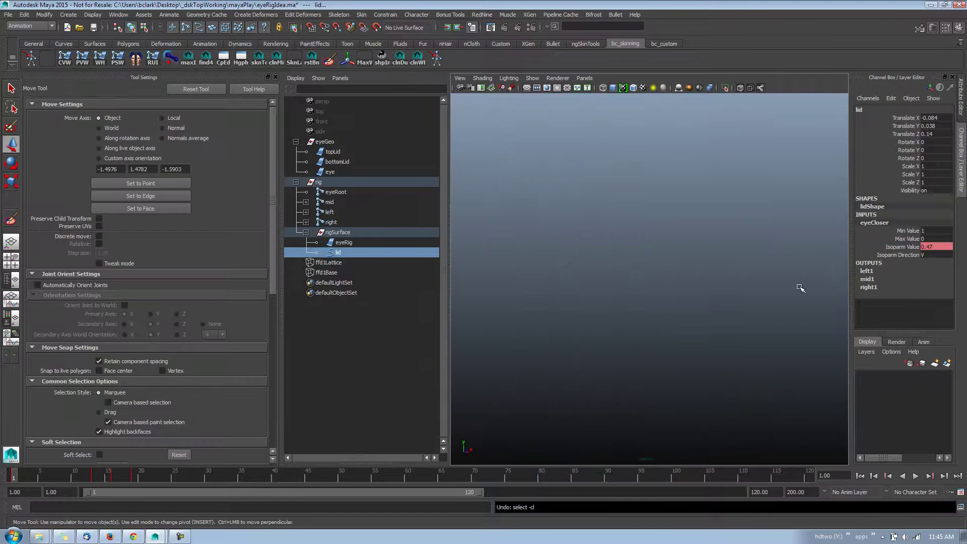
pyautogui.press('f')
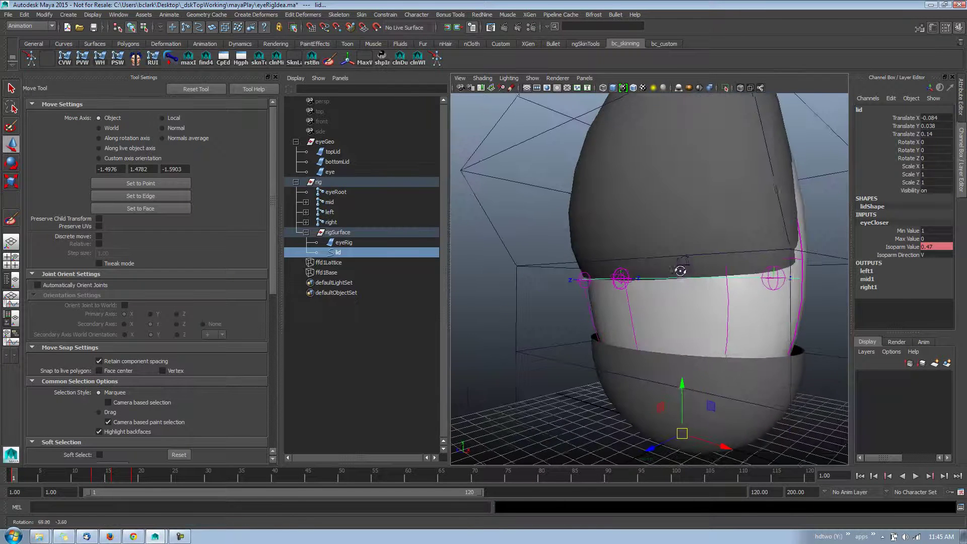
pyautogui.click(719, 210)
pyautogui.press('f')
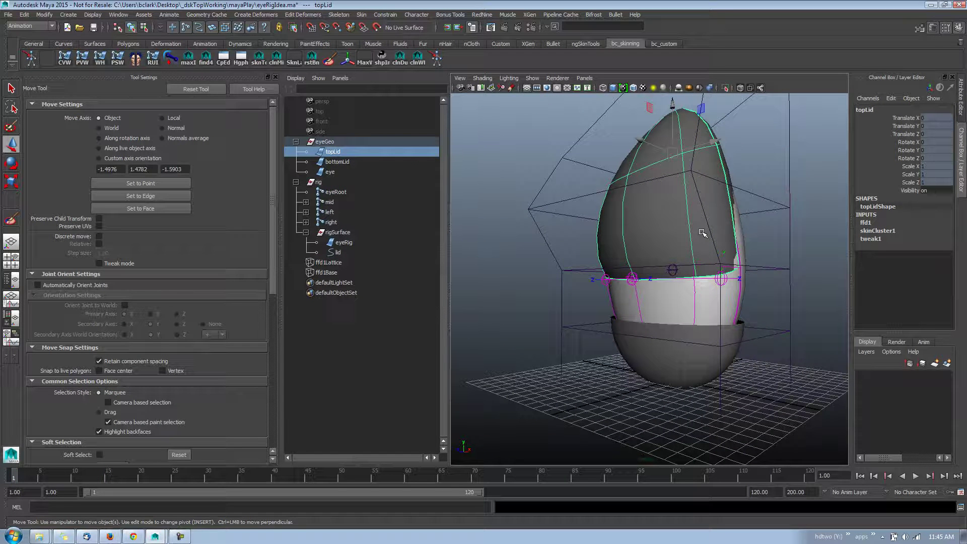
pyautogui.moveTo(550, 306); pyautogui.dragTo(566, 308)
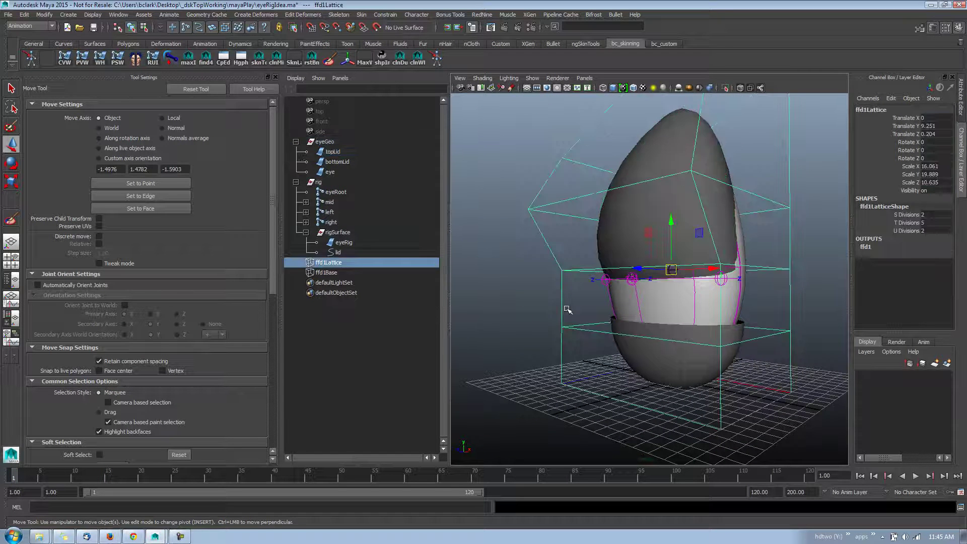
pyautogui.press('Delete')
pyautogui.click(638, 302)
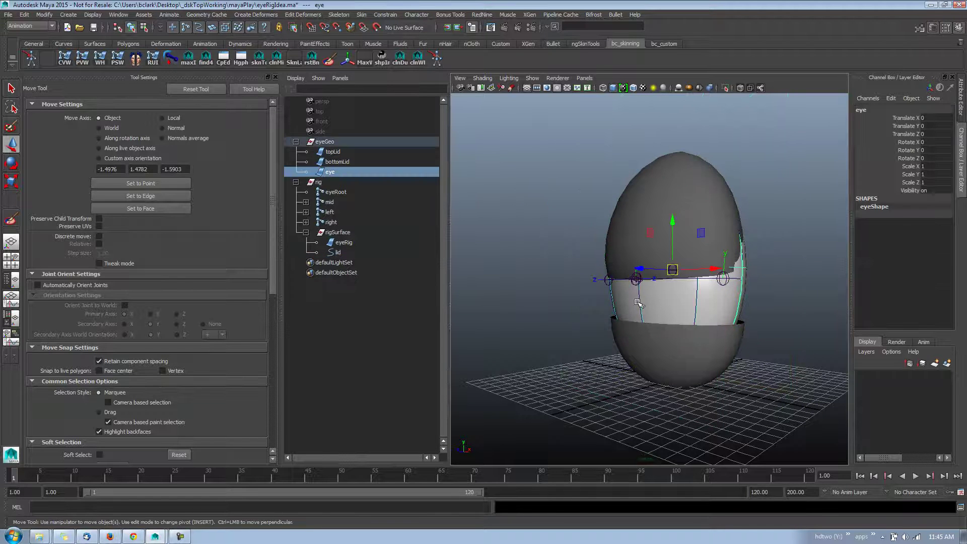
pyautogui.moveTo(672, 270); pyautogui.dragTo(650, 230)
pyautogui.hotkey('ctrl', 'z')
# Move the eyeRig surface out in front of the eye and try adjusting its scale
pyautogui.click(359, 245)
pyautogui.keyDown('alt'); pyautogui.moveTo(576, 274); pyautogui.dragTo(477, 300); pyautogui.keyUp('alt')
pyautogui.moveTo(477, 300); pyautogui.dragTo(499, 294, button='middle')
pyautogui.press('e')
pyautogui.press('r')
pyautogui.moveTo(591, 321)
pyautogui.mouseDown()
pyautogui.moveTo(594, 344)
pyautogui.moveTo(606, 294)
pyautogui.moveTo(606, 328)
pyautogui.moveTo(631, 328)
pyautogui.moveTo(588, 316)
pyautogui.moveTo(589, 328)
pyautogui.mouseUp()
pyautogui.hotkey('ctrl', 'z')
pyautogui.moveTo(594, 330); pyautogui.dragTo(618, 322, button='middle')
# Scrub to frame 9 with the lid curve selected, and stretch the eyeRig surface vertically to a Y scale of about 1.53
pyautogui.click(342, 252)
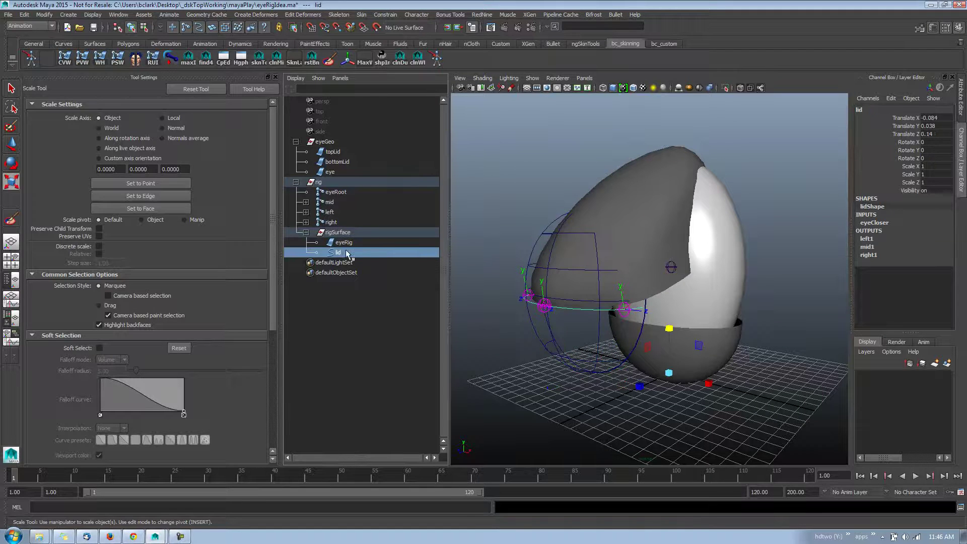
pyautogui.moveTo(66, 475)
pyautogui.mouseDown()
pyautogui.moveTo(14, 483)
pyautogui.moveTo(77, 479)
pyautogui.moveTo(20, 495)
pyautogui.moveTo(80, 476)
pyautogui.moveTo(21, 494)
pyautogui.moveTo(67, 472)
pyautogui.mouseUp()
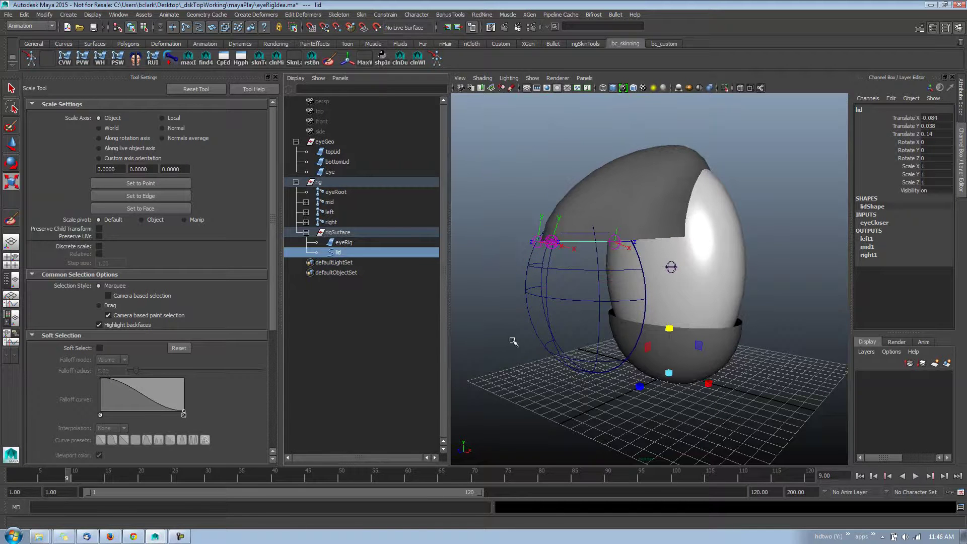
pyautogui.moveTo(520, 337); pyautogui.dragTo(590, 278)
pyautogui.keyDown('alt'); pyautogui.moveTo(694, 324); pyautogui.dragTo(599, 330, button='right'); pyautogui.keyUp('alt')
pyautogui.keyDown('alt'); pyautogui.moveTo(599, 330); pyautogui.dragTo(673, 365); pyautogui.keyUp('alt')
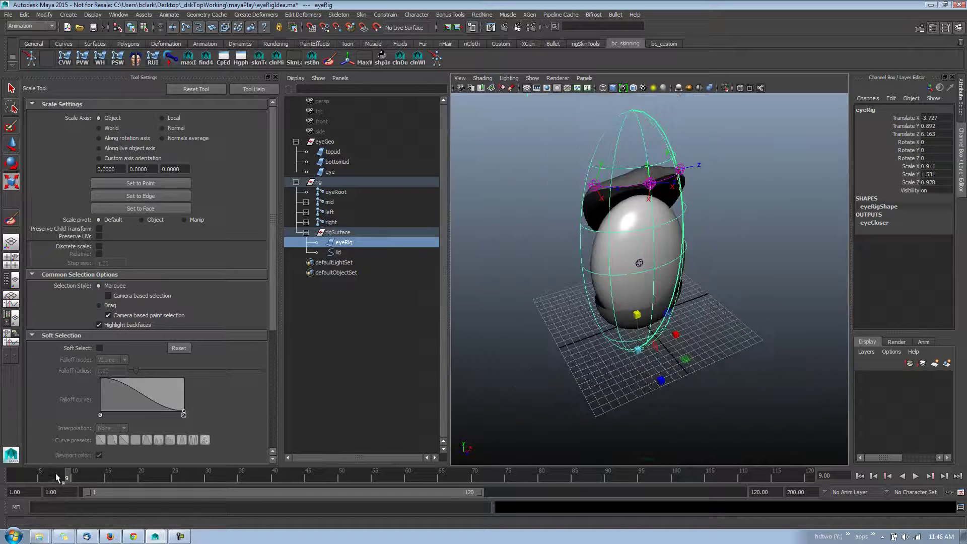
# Play the animation, return to frame 1 and examine how the lid follows the stretched eyeRig surface
pyautogui.hotkey('alt', 'v')
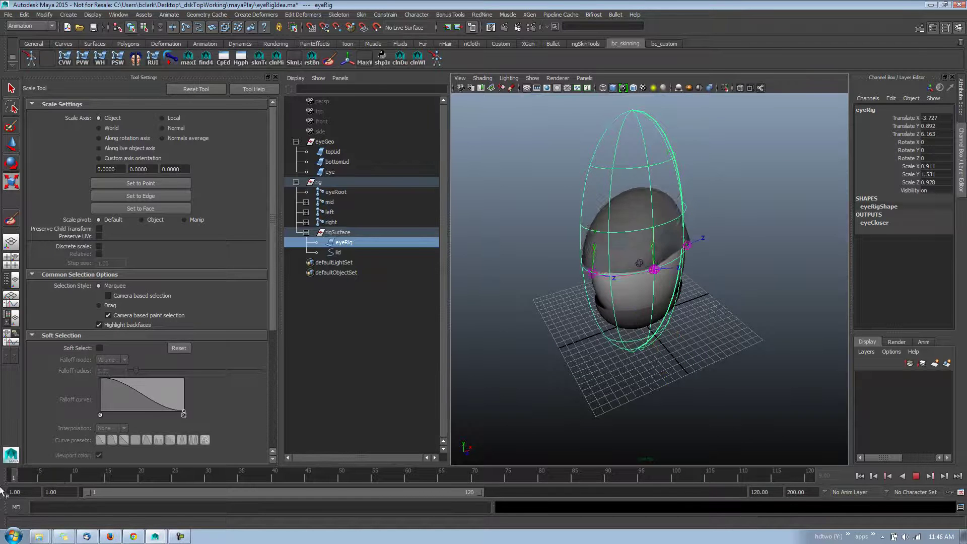
pyautogui.click(16, 474)
pyautogui.keyDown('alt'); pyautogui.moveTo(541, 303); pyautogui.dragTo(681, 262); pyautogui.keyUp('alt')
# Shift the eyeRig surface along X and scrub the animation to check the lid from the side
pyautogui.press('w')
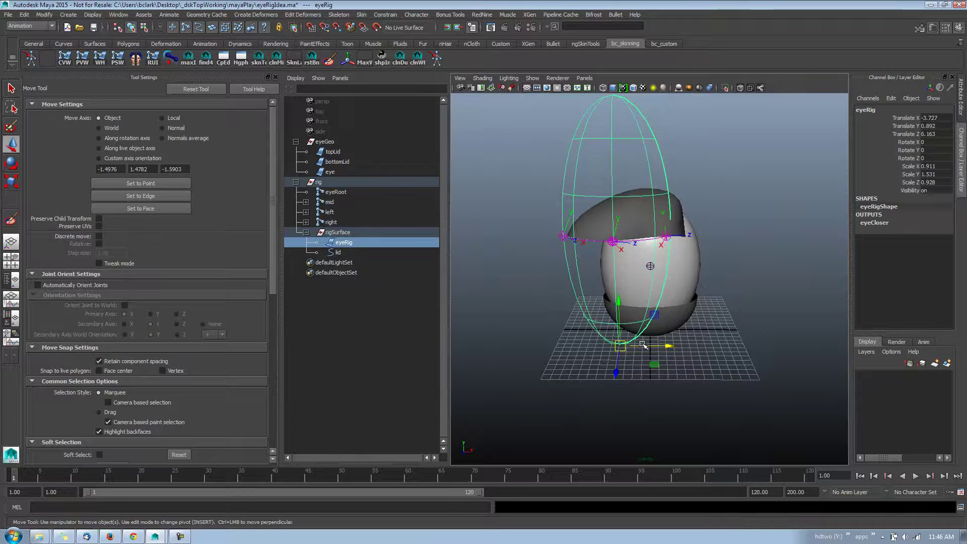
pyautogui.moveTo(643, 345); pyautogui.dragTo(669, 342)
pyautogui.keyDown('alt'); pyautogui.moveTo(758, 342); pyautogui.dragTo(664, 342); pyautogui.keyUp('alt')
pyautogui.moveTo(41, 473); pyautogui.dragTo(7, 487)
pyautogui.keyDown('alt'); pyautogui.moveTo(582, 341); pyautogui.dragTo(616, 336); pyautogui.keyUp('alt')
# Undo the eyeRig surface's moves and scaling
pyautogui.hotkey('ctrl', 'z')
pyautogui.hotkey('ctrl', 'z')
pyautogui.hotkey('ctrl', 'z')
pyautogui.hotkey('ctrl', 'z')
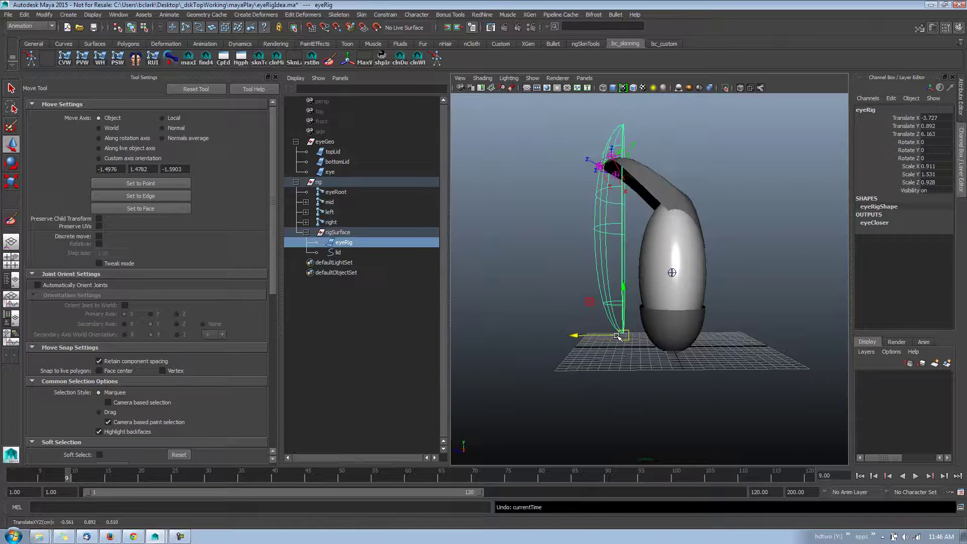
pyautogui.hotkey('ctrl', 'z')
pyautogui.hotkey('ctrl', 'z')
pyautogui.hotkey('ctrl', 'z')
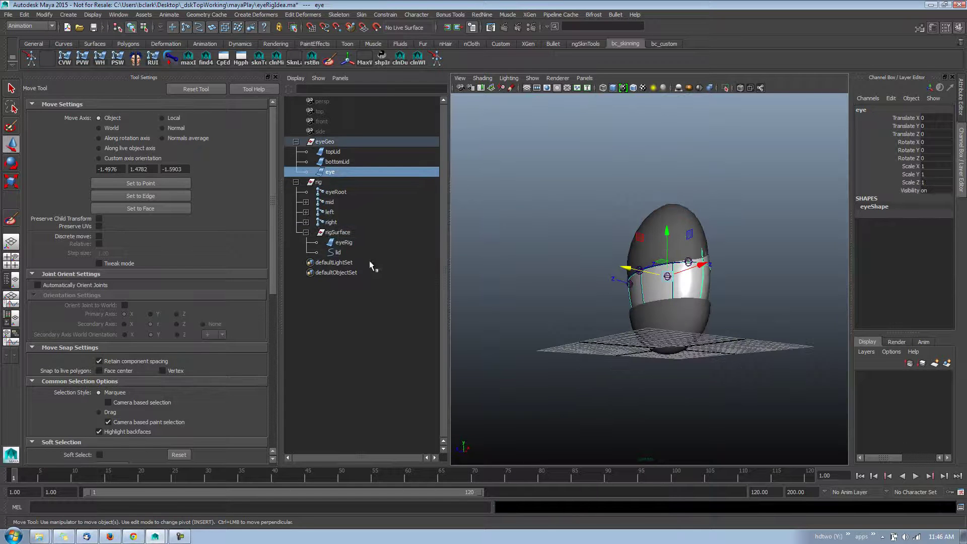
# Scale the lid curve to about 1.29 along X and scrub the animation back to frame 1
pyautogui.click(370, 245)
pyautogui.click(369, 252)
pyautogui.keyDown('alt'); pyautogui.moveTo(672, 282); pyautogui.dragTo(760, 320); pyautogui.keyUp('alt')
pyautogui.moveTo(654, 311); pyautogui.dragTo(704, 342)
pyautogui.press('e')
pyautogui.press('r')
pyautogui.moveTo(63, 472)
pyautogui.mouseDown()
pyautogui.moveTo(19, 474)
pyautogui.moveTo(94, 477)
pyautogui.moveTo(11, 480)
pyautogui.mouseUp()
pyautogui.keyDown('alt'); pyautogui.moveTo(539, 341); pyautogui.dragTo(517, 335); pyautogui.keyUp('alt')
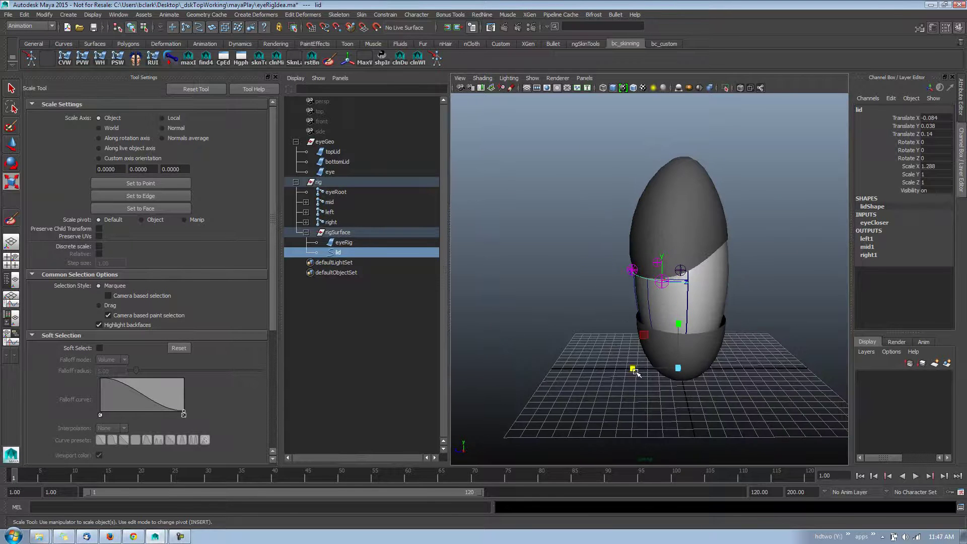
# Rescale the lid curve along X once more and undo all of its scaling
pyautogui.moveTo(634, 372); pyautogui.dragTo(662, 352)
pyautogui.hotkey('ctrl', 'z')
pyautogui.hotkey('ctrl', 'z')
pyautogui.hotkey('ctrl', 'z')
pyautogui.hotkey('ctrl', 'z')
# Select the lid curve and switch it to control vertex editing
pyautogui.click(365, 254)
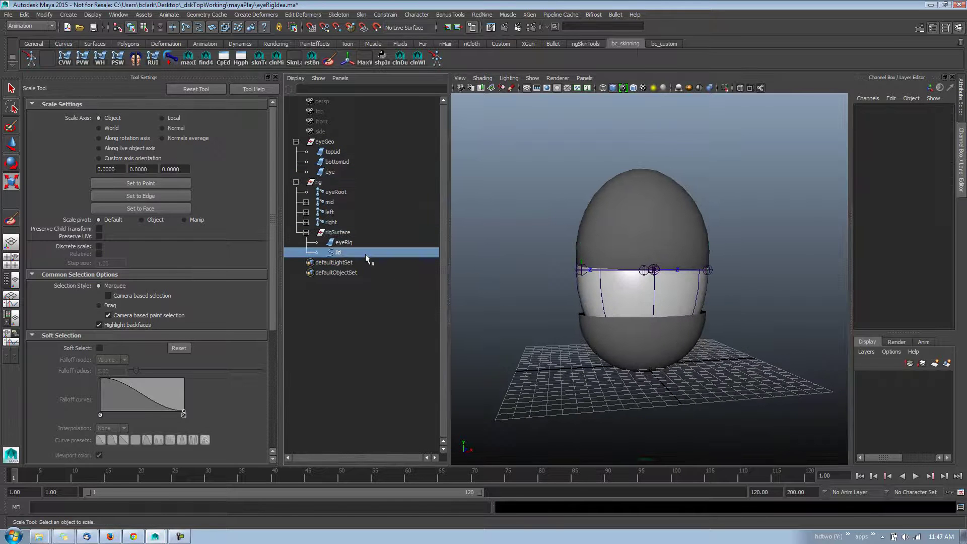
pyautogui.rightClick(528, 276)
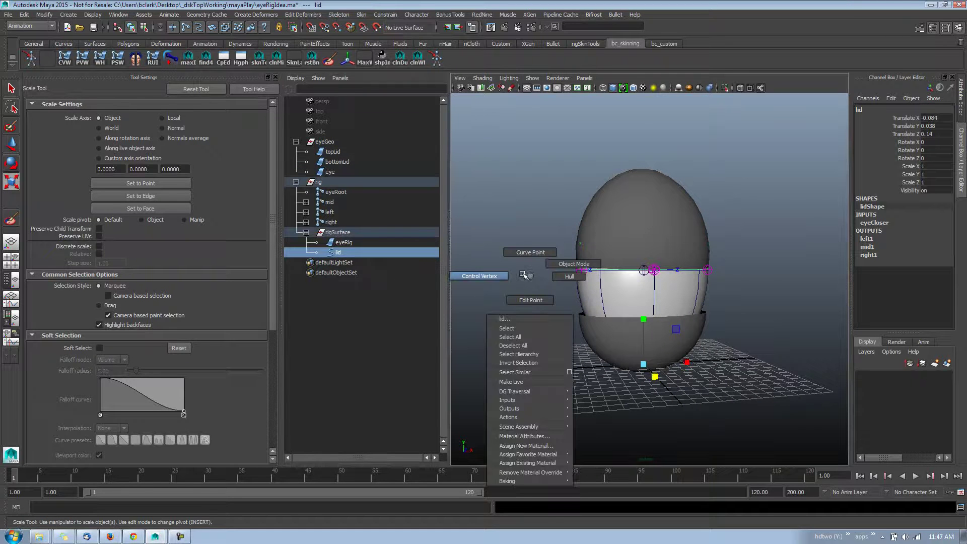
pyautogui.click(526, 276)
pyautogui.click(341, 251)
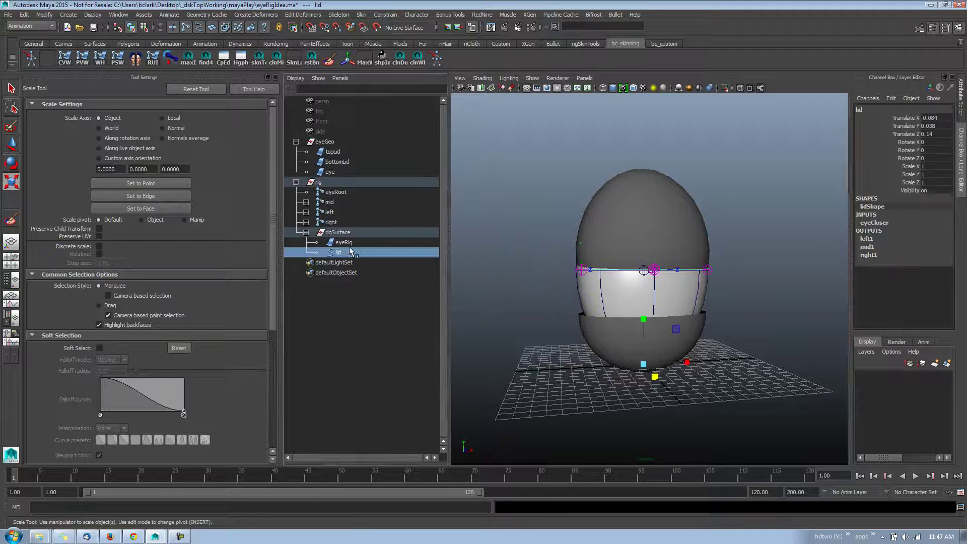
pyautogui.rightClick(487, 271)
pyautogui.rightClick(486, 276)
pyautogui.keyDown('alt'); pyautogui.moveTo(487, 276); pyautogui.dragTo(474, 272, button='right'); pyautogui.keyUp('alt')
pyautogui.rightClick(487, 276)
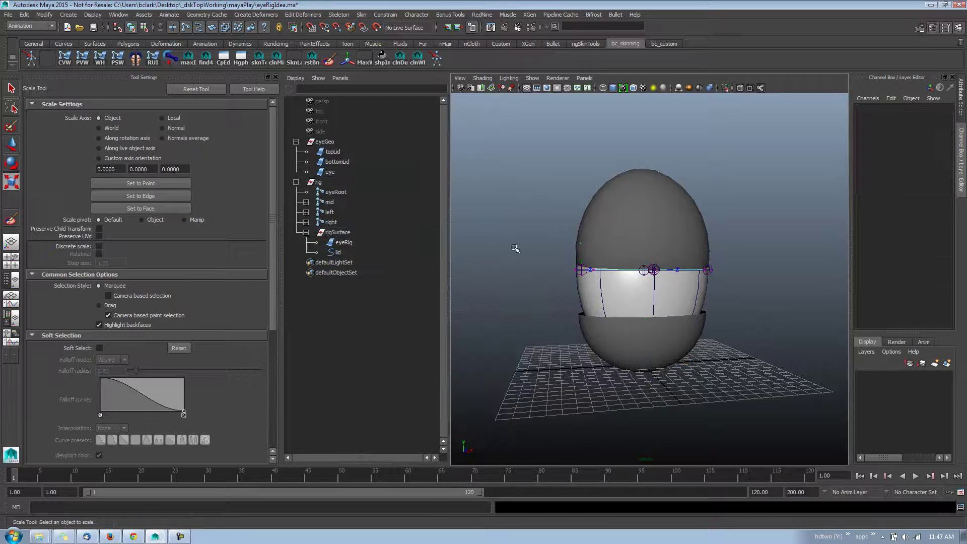
# Select all control vertices of the lid curve and create a cluster on each of them
pyautogui.click(593, 268)
pyautogui.rightClick(519, 279)
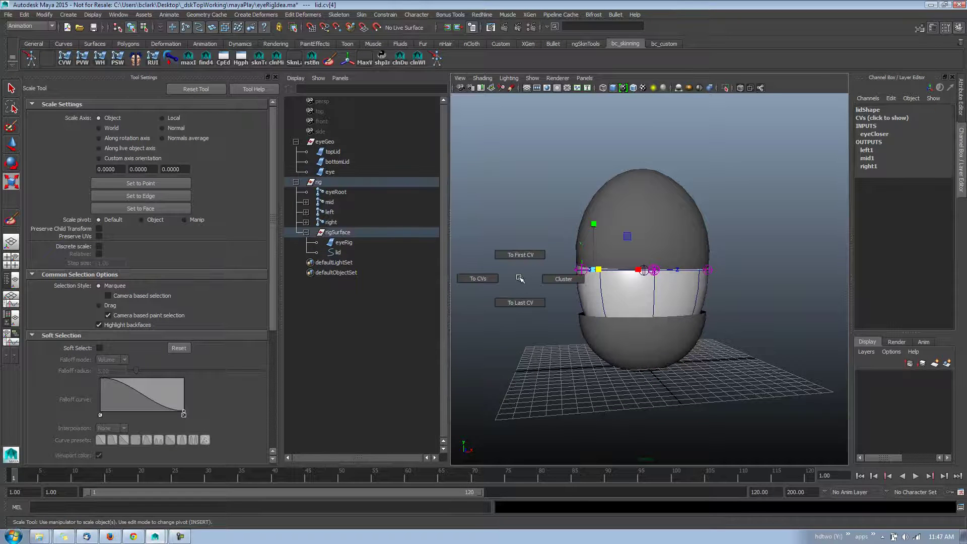
pyautogui.click(481, 279)
pyautogui.rightClick(524, 278)
pyautogui.click(566, 279)
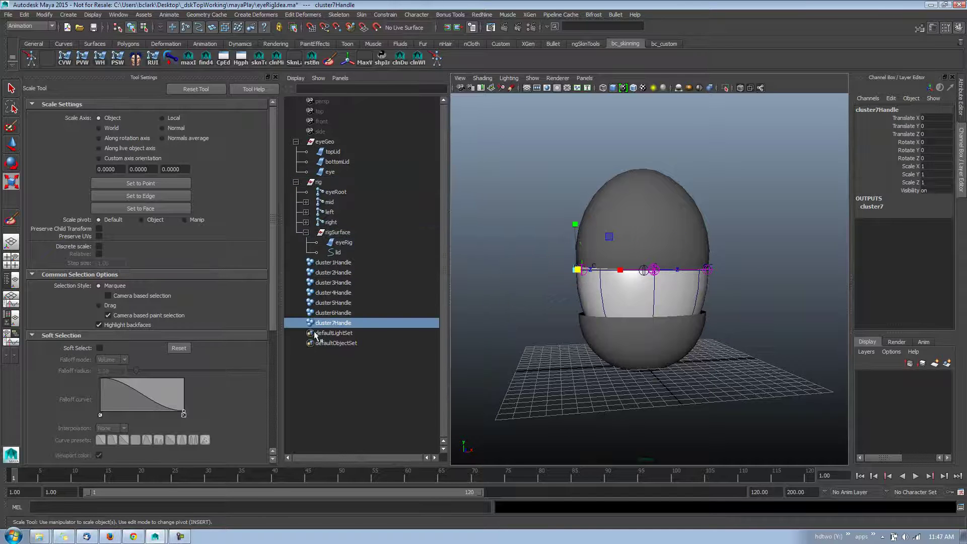
# Raise cluster4Handle to about Y 4.63 and scrub the animation to examine the reshaped lid edge
pyautogui.click(333, 292)
pyautogui.press('w')
pyautogui.moveTo(492, 267); pyautogui.dragTo(474, 231, button='middle')
pyautogui.keyDown('alt'); pyautogui.moveTo(475, 231); pyautogui.dragTo(456, 293); pyautogui.keyUp('alt')
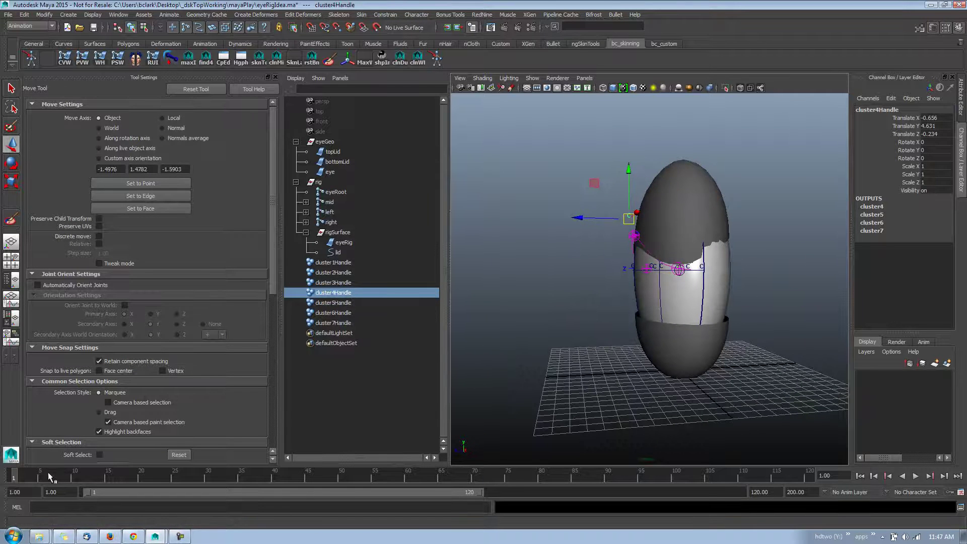
pyautogui.moveTo(48, 472); pyautogui.dragTo(20, 481)
pyautogui.keyDown('alt'); pyautogui.moveTo(557, 367); pyautogui.dragTo(593, 366); pyautogui.keyUp('alt')
# Move cluster4Handle down to about Y -2.44, up to about Y 3.26 and along Z, scrubbing the animation between edits
pyautogui.moveTo(593, 367); pyautogui.dragTo(587, 442, button='middle')
pyautogui.click(82, 482)
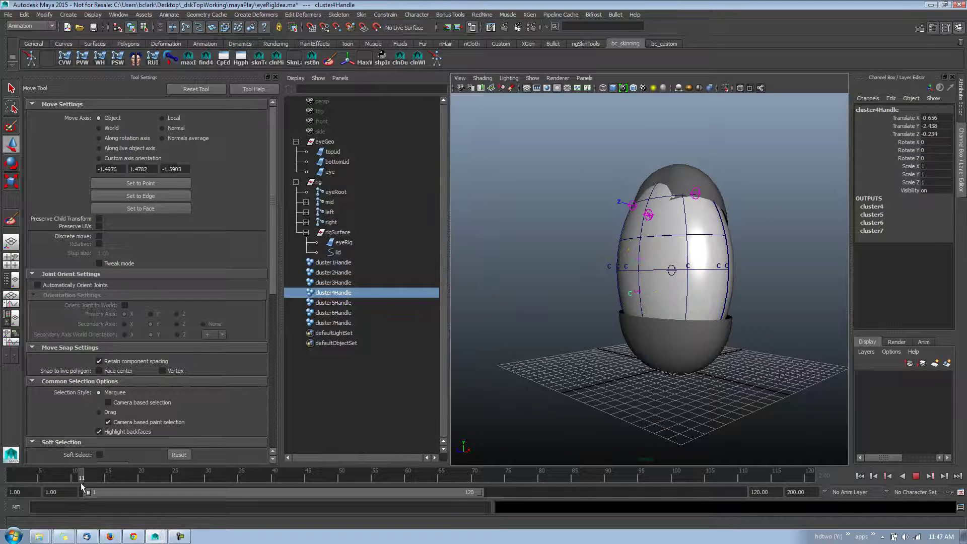
pyautogui.moveTo(509, 328); pyautogui.dragTo(517, 272, button='middle')
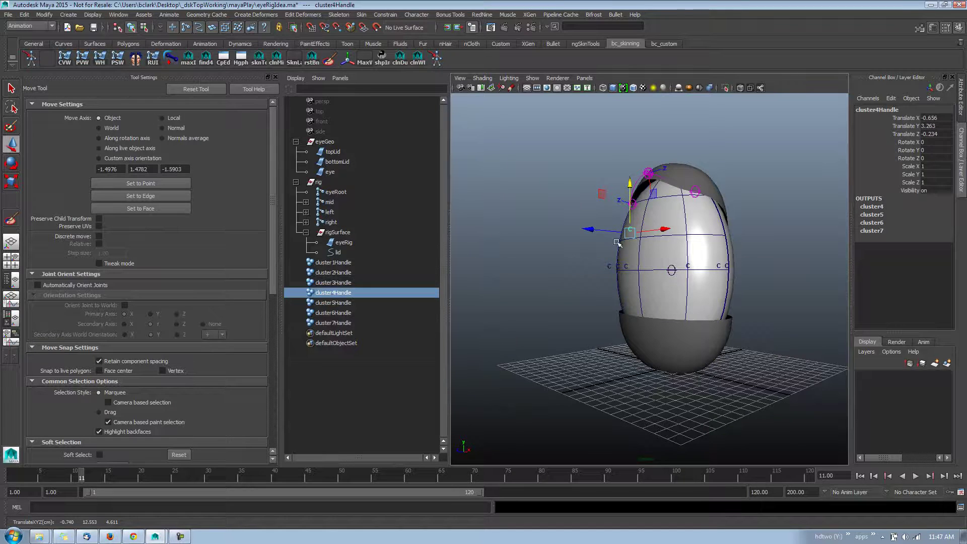
pyautogui.moveTo(589, 228); pyautogui.dragTo(647, 280)
pyautogui.moveTo(94, 475); pyautogui.dragTo(17, 475)
# Undo the cluster4Handle moves and its selection
pyautogui.hotkey('ctrl', 'z')
pyautogui.keyDown('alt'); pyautogui.moveTo(608, 339); pyautogui.dragTo(514, 328); pyautogui.keyUp('alt')
pyautogui.hotkey('ctrl', 'z')
pyautogui.hotkey('ctrl', 'z')
pyautogui.hotkey('ctrl', 'z')
pyautogui.hotkey('ctrl', 'z')
pyautogui.hotkey('ctrl', 'z')
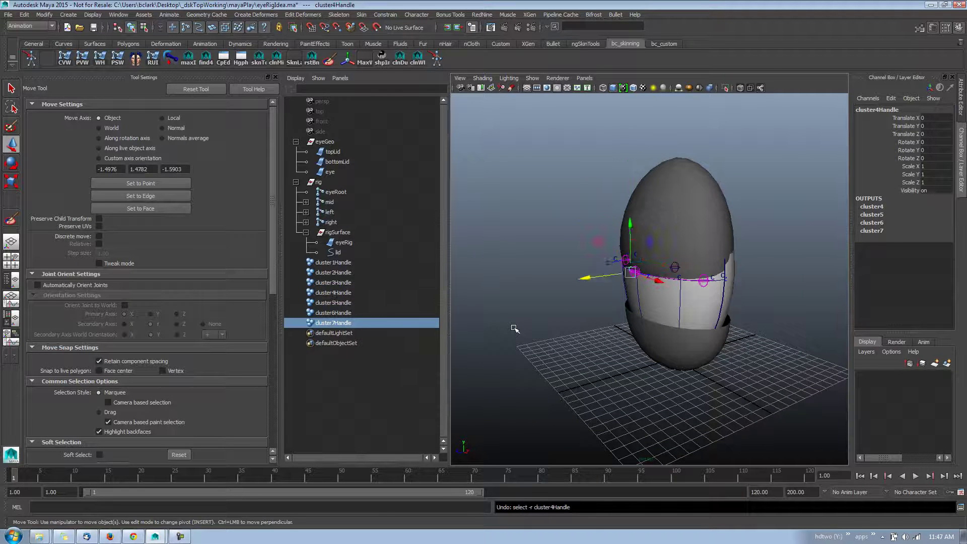
# Delete all seven cluster handles, cluster1Handle through cluster7Handle, and toggle playback of the animation
pyautogui.keyDown('shift'); pyautogui.click(362, 259); pyautogui.keyUp('shift')
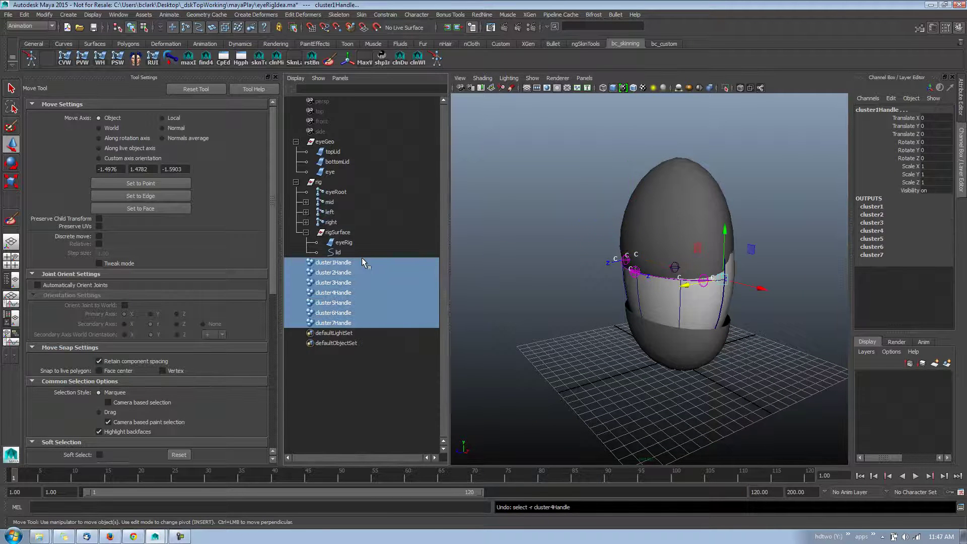
pyautogui.press('Delete')
pyautogui.keyDown('alt'); pyautogui.moveTo(582, 287); pyautogui.dragTo(623, 294); pyautogui.keyUp('alt')
pyautogui.hotkey('alt', 'v')
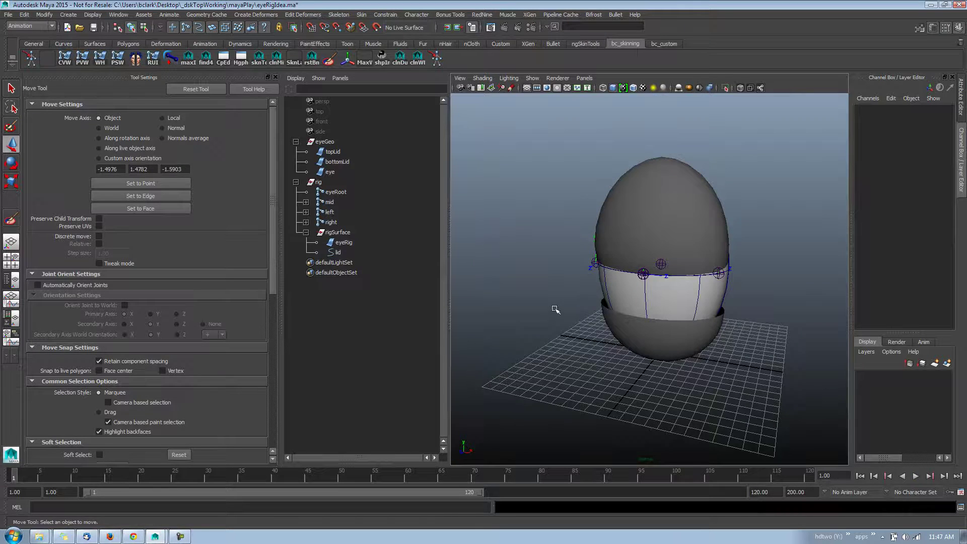
# Examine the eye geometry, eyelids and lid joints from several angles
pyautogui.keyDown('alt'); pyautogui.moveTo(554, 311); pyautogui.dragTo(485, 310); pyautogui.keyUp('alt')
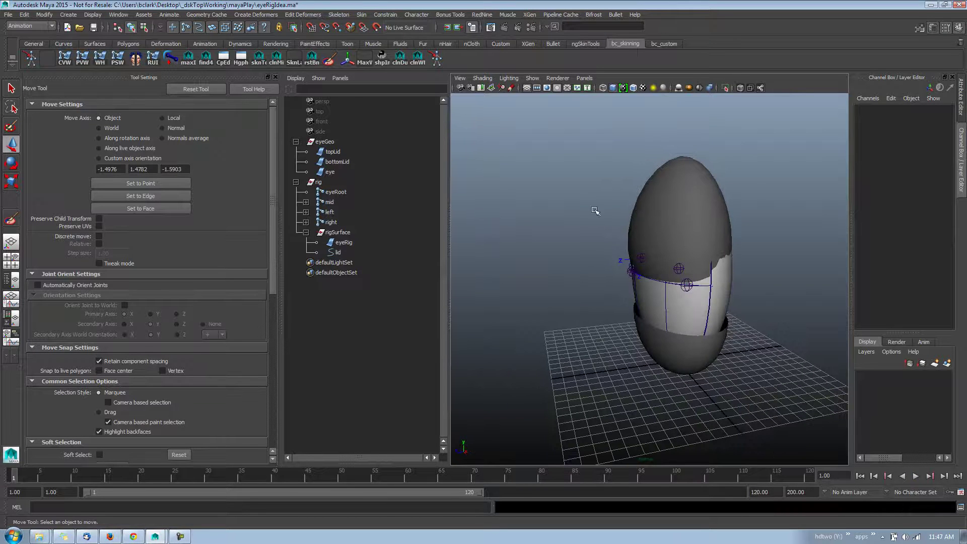
pyautogui.keyDown('alt'); pyautogui.moveTo(592, 262); pyautogui.dragTo(670, 289); pyautogui.keyUp('alt')
pyautogui.click(687, 296)
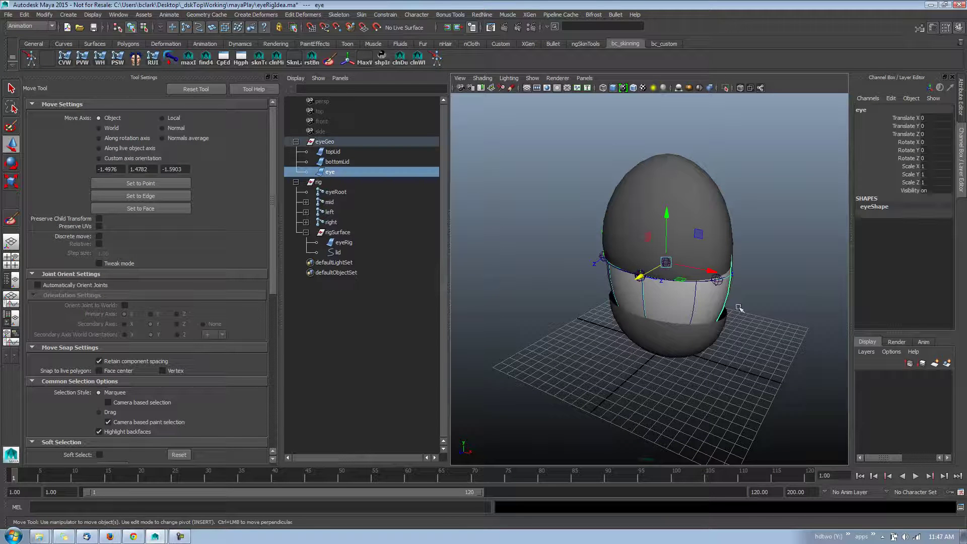
pyautogui.keyDown('alt'); pyautogui.moveTo(808, 371); pyautogui.dragTo(845, 360); pyautogui.keyUp('alt')
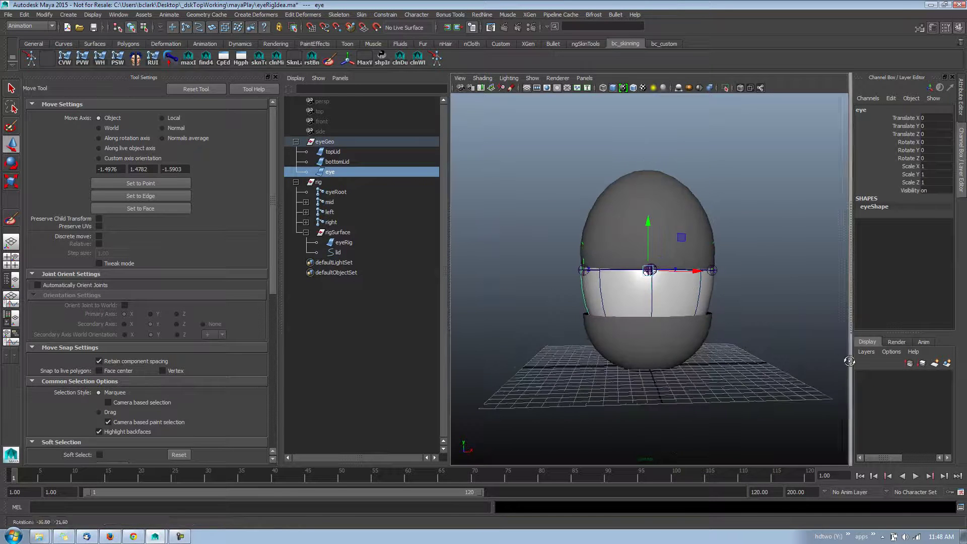
pyautogui.click(764, 380)
pyautogui.keyDown('alt'); pyautogui.moveTo(763, 380); pyautogui.dragTo(710, 286); pyautogui.keyUp('alt')
pyautogui.click(699, 298)
pyautogui.keyDown('alt'); pyautogui.moveTo(584, 296); pyautogui.dragTo(636, 294); pyautogui.keyUp('alt')
# Move the eyeGeo group off the rig to about Y 14.716 and Z -12.066, and play the animation to examine the lid
pyautogui.click(333, 141)
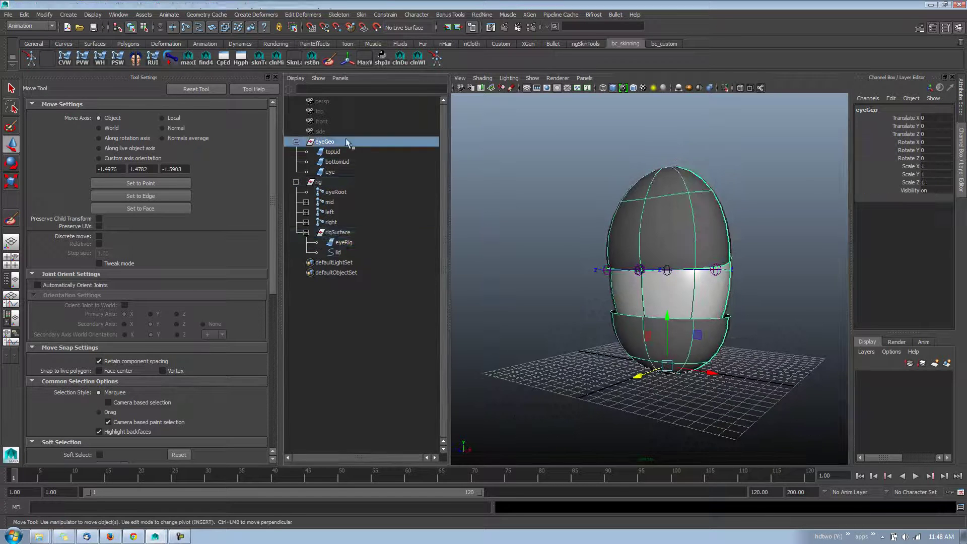
pyautogui.moveTo(593, 313); pyautogui.dragTo(716, 314, button='middle')
pyautogui.moveTo(718, 334); pyautogui.dragTo(726, 212)
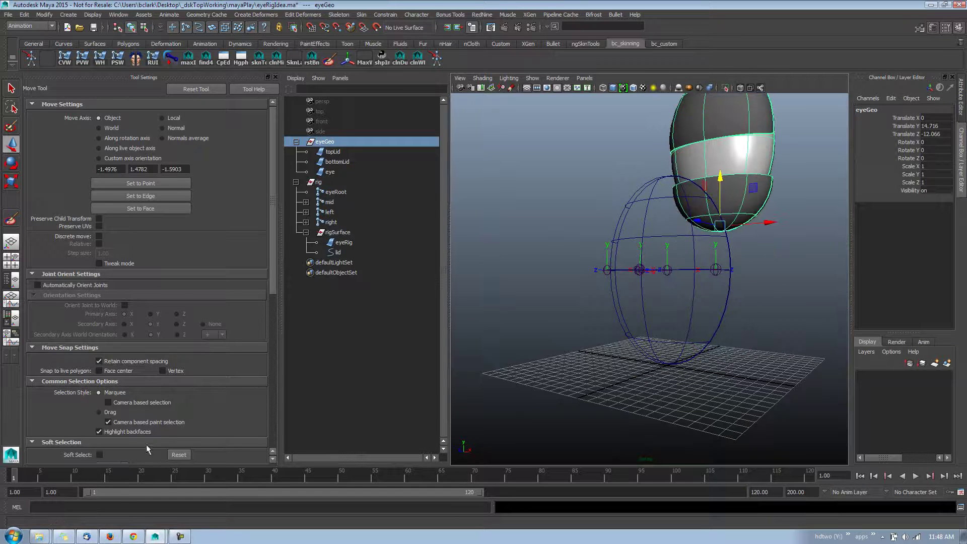
pyautogui.hotkey('alt', 'v')
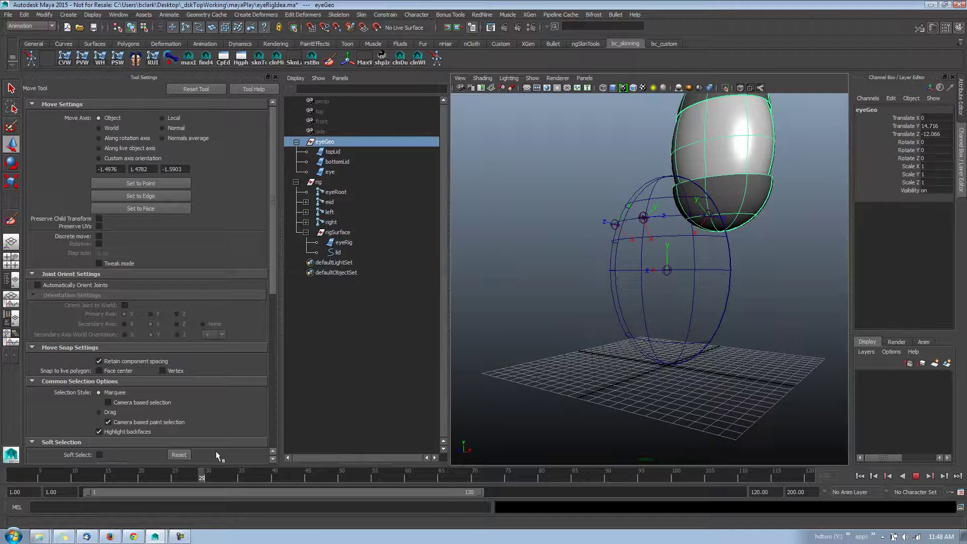
pyautogui.moveTo(219, 453); pyautogui.dragTo(2, 481)
# Scale the eyeGeo group in Y to about 1.56 and down to about 0.653, playing the animation at each size
pyautogui.keyDown('alt'); pyautogui.moveTo(555, 232); pyautogui.dragTo(530, 367, button='middle'); pyautogui.keyUp('alt')
pyautogui.press('e')
pyautogui.press('r')
pyautogui.moveTo(700, 276); pyautogui.dragTo(702, 242)
pyautogui.hotkey('alt', 'v')
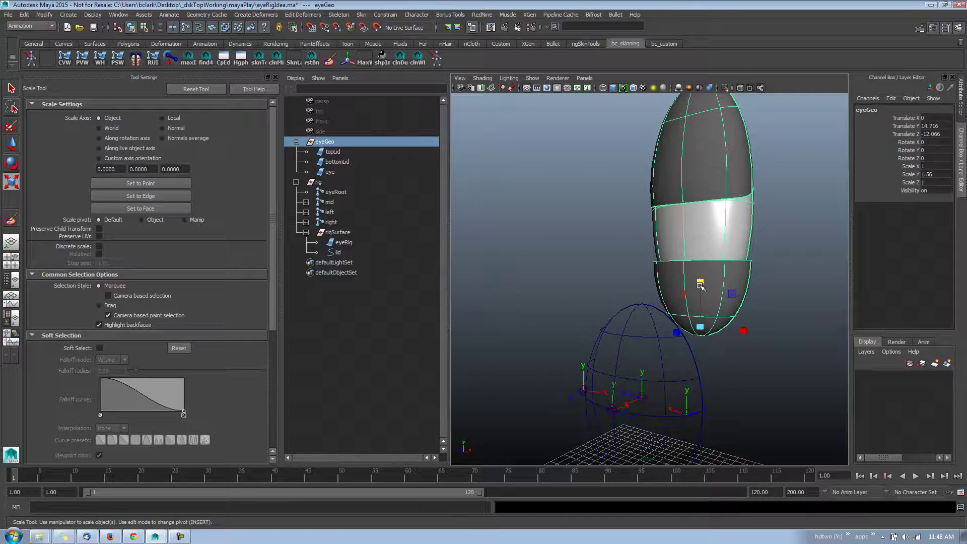
pyautogui.moveTo(701, 286); pyautogui.dragTo(701, 309)
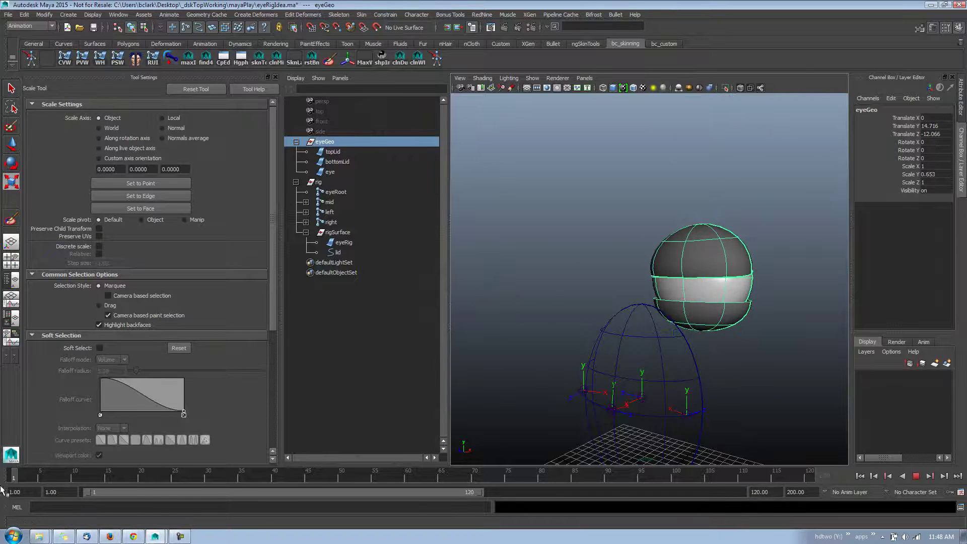
# Undo the scaling, moves and selection of the eyeGeo group
pyautogui.hotkey('ctrl', 'z')
pyautogui.hotkey('ctrl', 'z')
pyautogui.hotkey('ctrl', 'z')
pyautogui.hotkey('ctrl', 'z')
pyautogui.hotkey('ctrl', 'z')
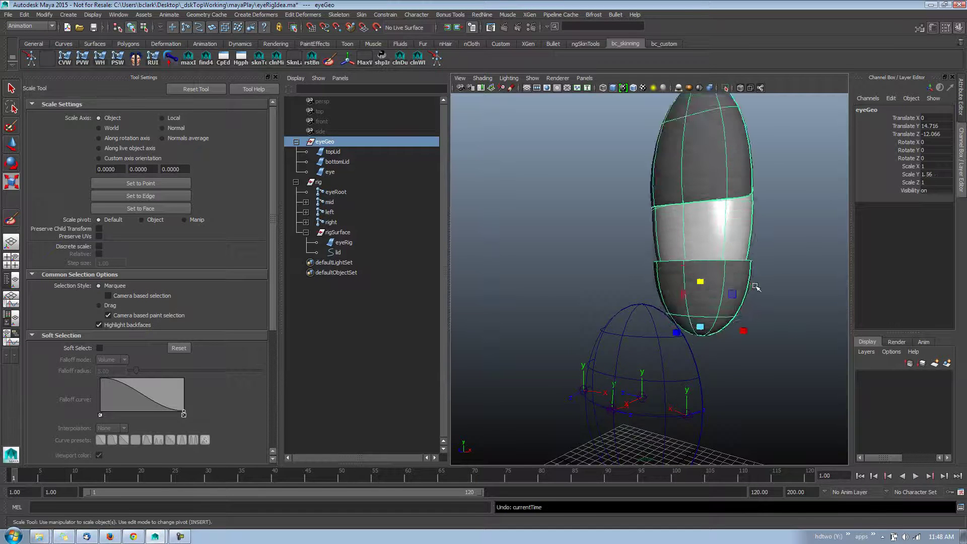
pyautogui.hotkey('ctrl', 'z')
pyautogui.hotkey('ctrl', 'z')
pyautogui.hotkey('ctrl', 'z')
pyautogui.hotkey('ctrl', 'z')
pyautogui.hotkey('ctrl', 'z')
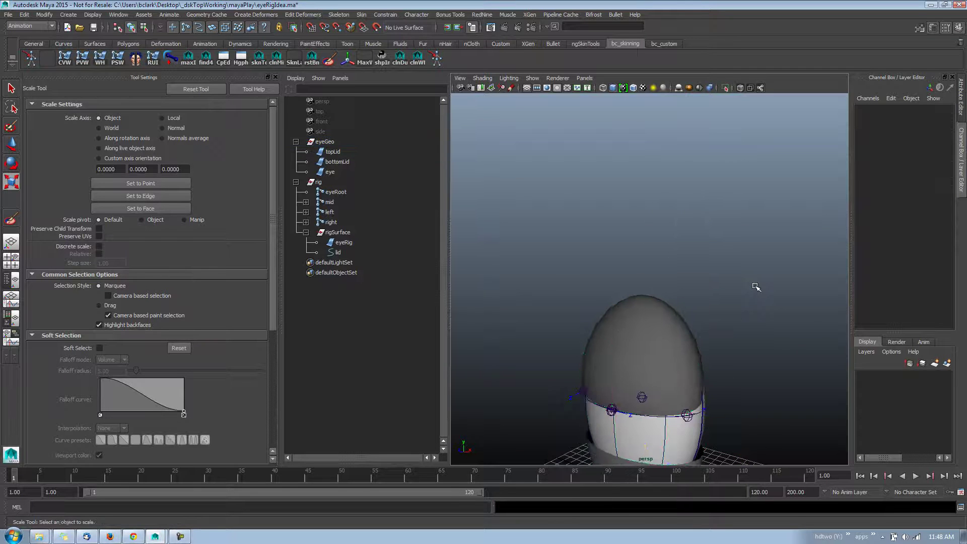
pyautogui.keyDown('alt'); pyautogui.moveTo(665, 279); pyautogui.dragTo(645, 206, button='middle'); pyautogui.keyUp('alt')
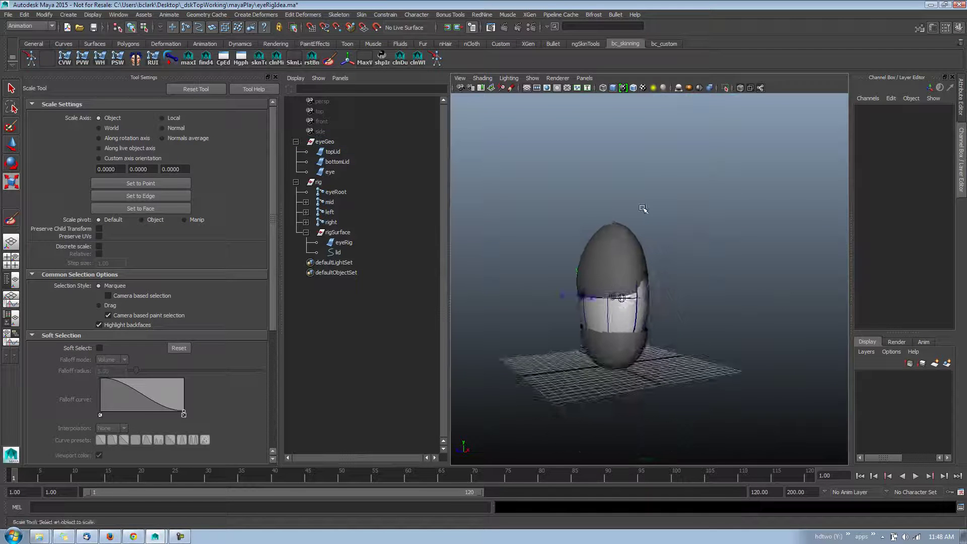
pyautogui.keyDown('alt'); pyautogui.moveTo(646, 207); pyautogui.dragTo(682, 212); pyautogui.keyUp('alt')
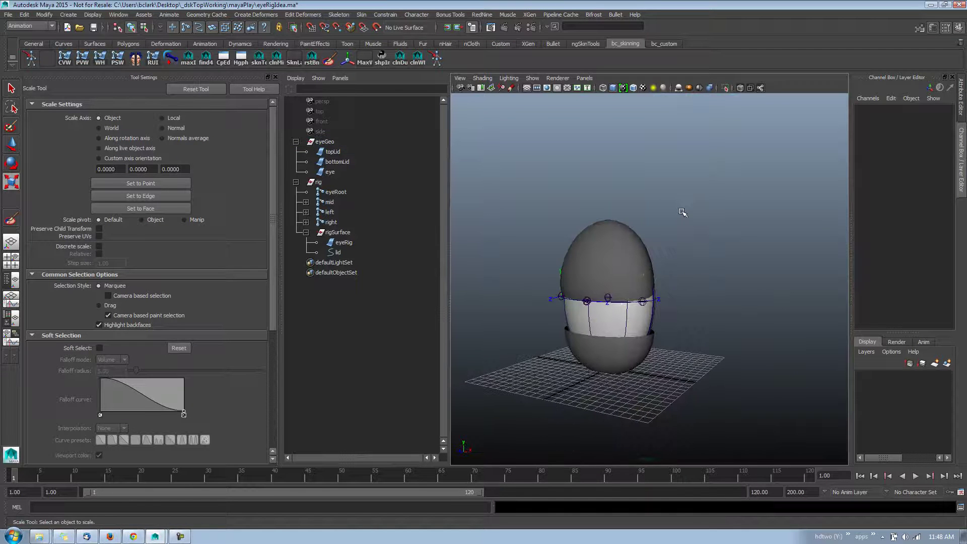